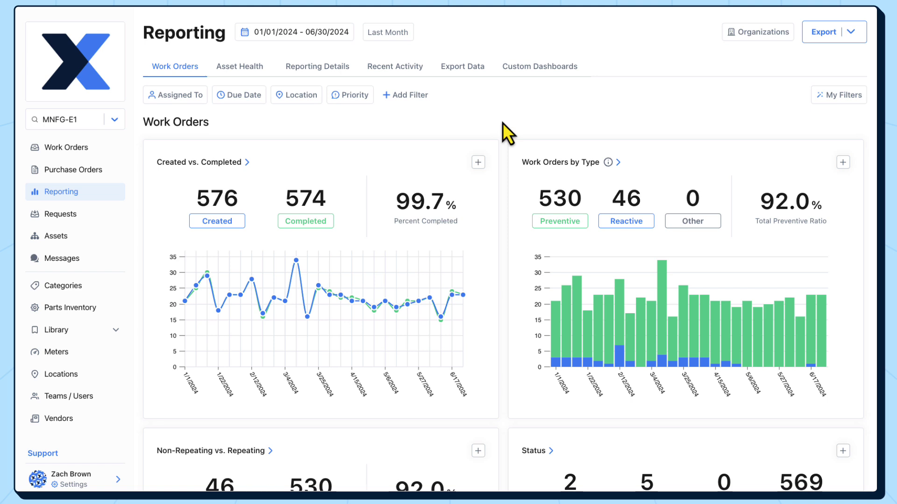
# Create a new dashboard 'Mechanics/Safety - Work Completion' from the Created vs. Completed card.
pyautogui.click(477, 164)
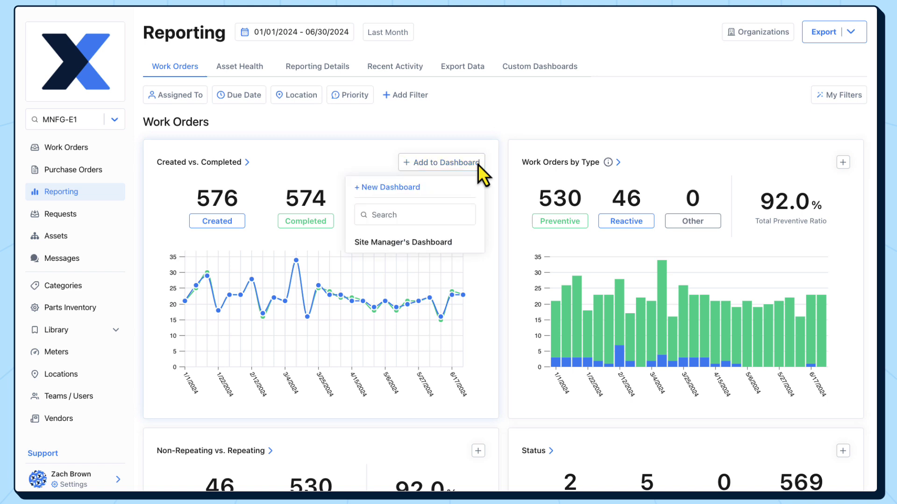
pyautogui.click(415, 189)
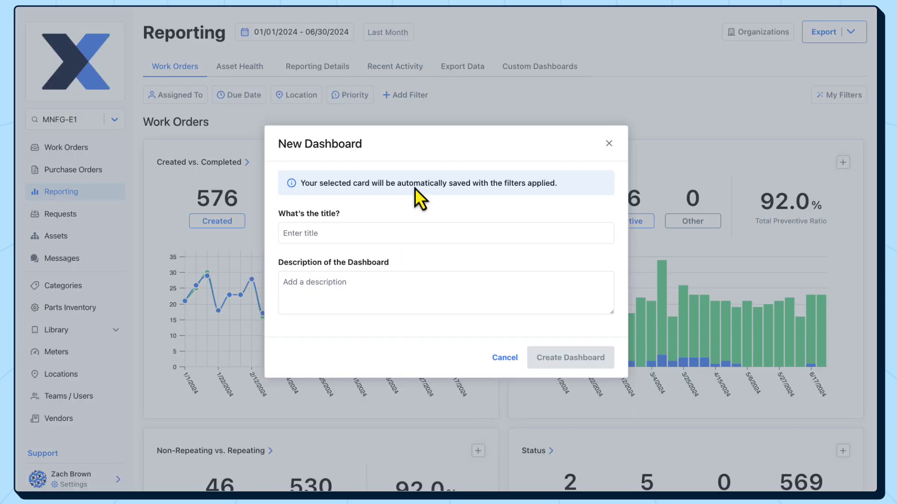
pyautogui.click(369, 232)
pyautogui.write('Mecha')
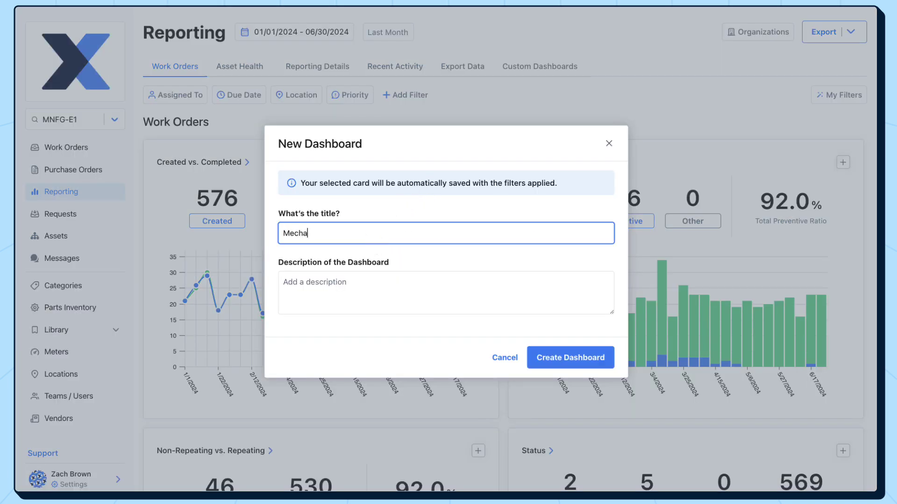
pyautogui.write('nics/Safety - Work Completion')
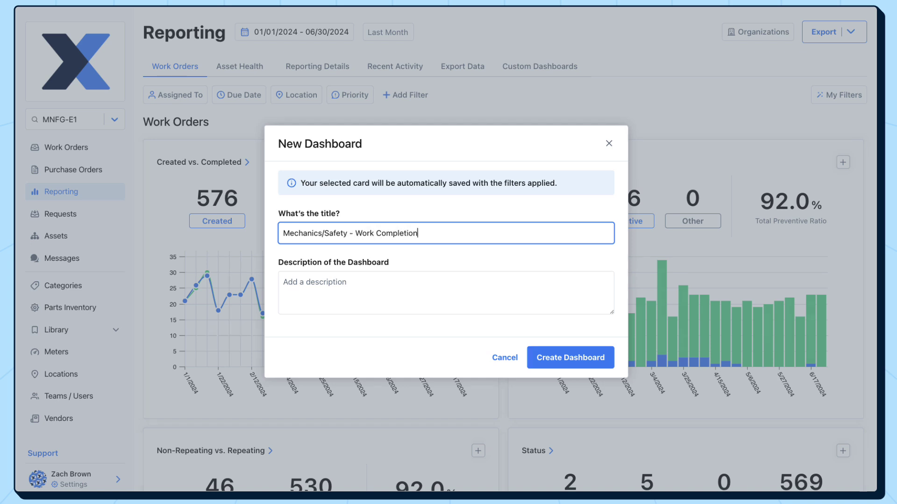
pyautogui.click(541, 351)
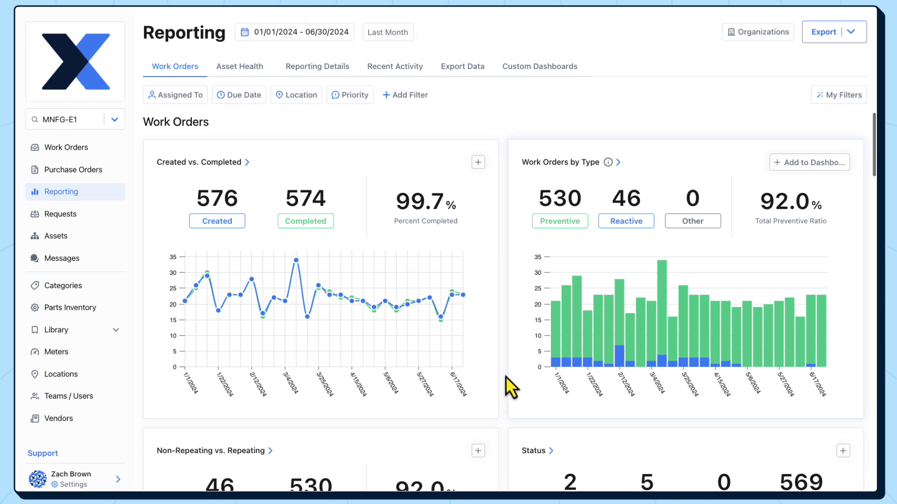
# Scroll to the On Time vs. Overdue card and save it to Mechanics/Safety - Work Completion.
pyautogui.scroll(-1, 506, 377)
pyautogui.scroll(-20, 505, 377)
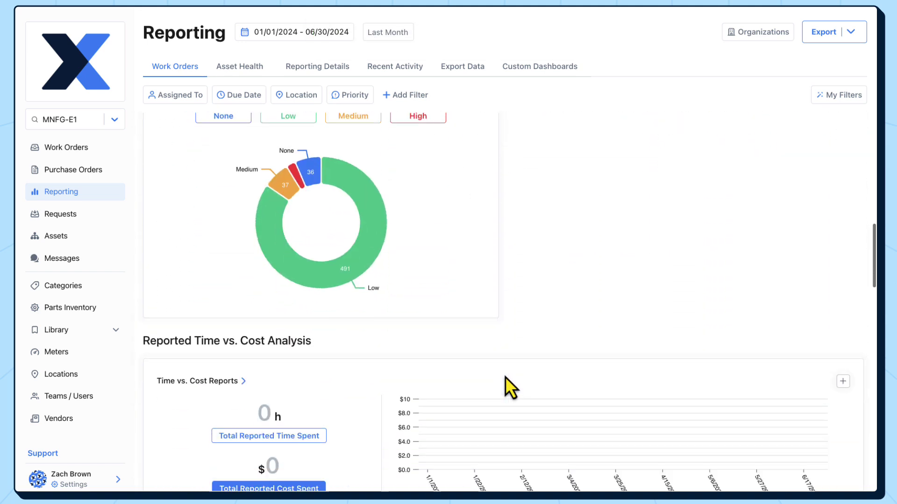
pyautogui.scroll(-10, 504, 377)
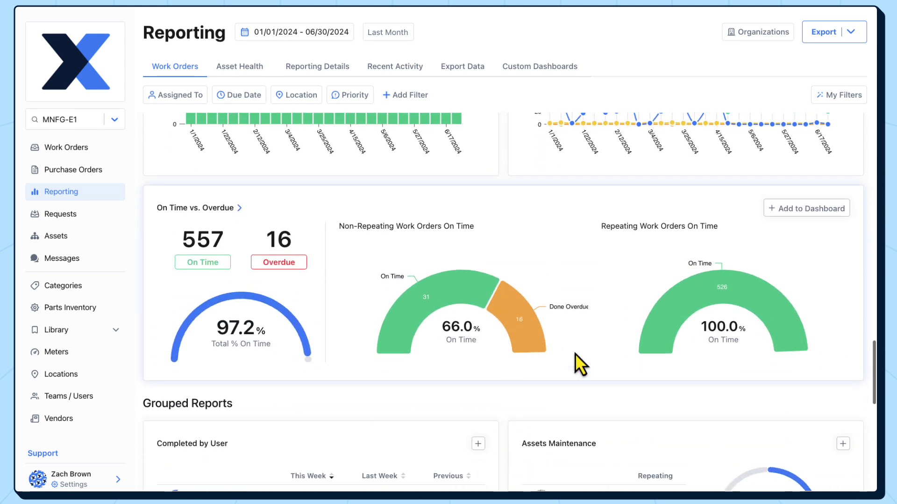
pyautogui.click(813, 216)
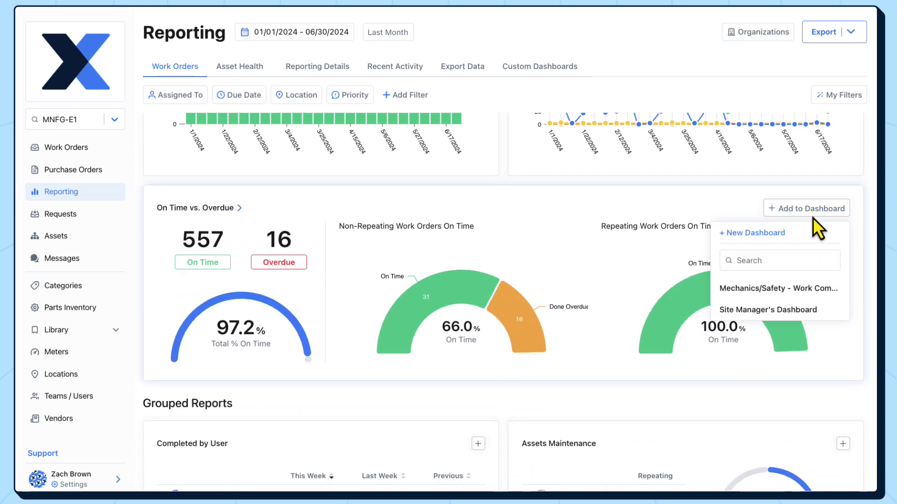
pyautogui.click(779, 287)
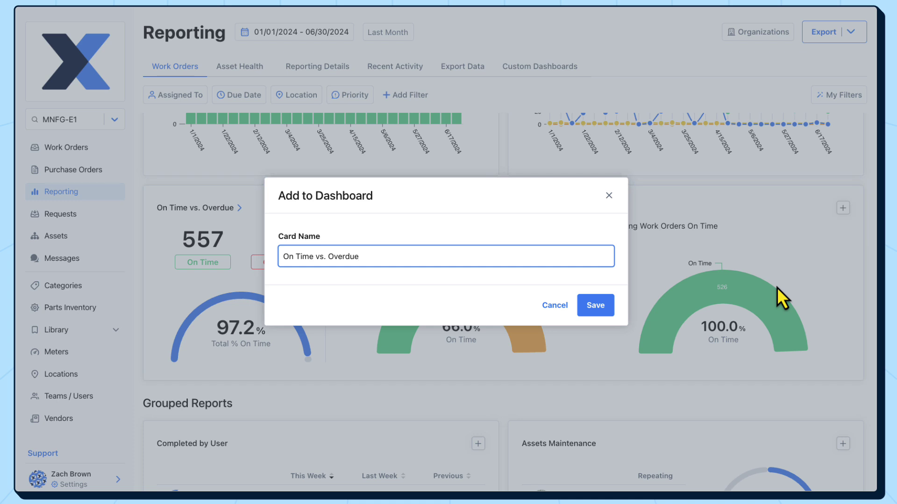
pyautogui.click(611, 305)
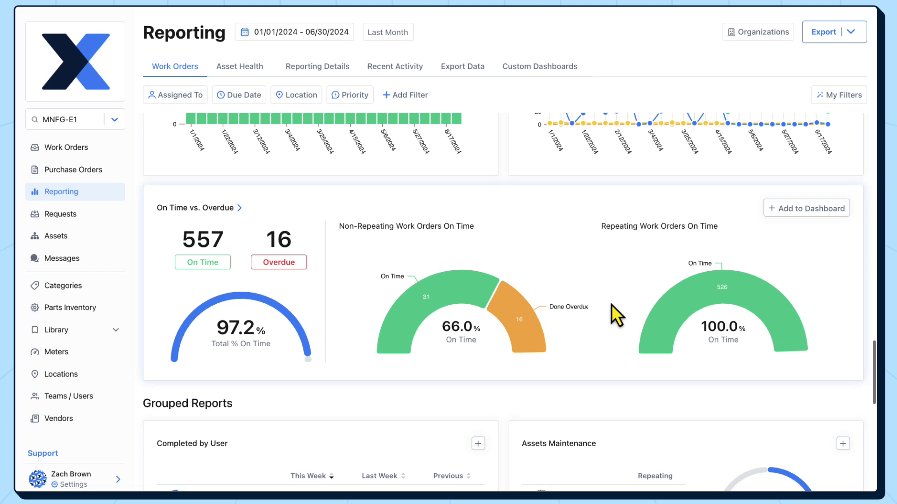
# Open the Mechanics/Safety dashboard and filter Created vs. Completed to Assigned To: Mechanics.
pyautogui.click(531, 72)
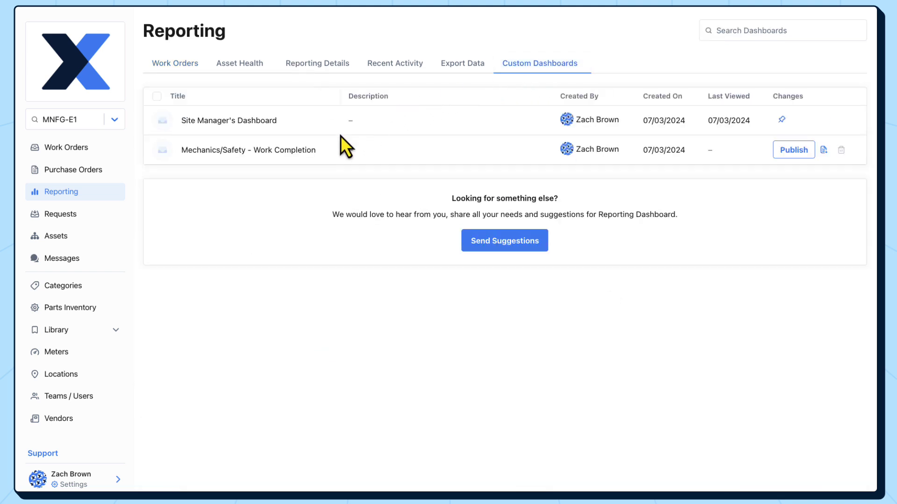
pyautogui.click(310, 155)
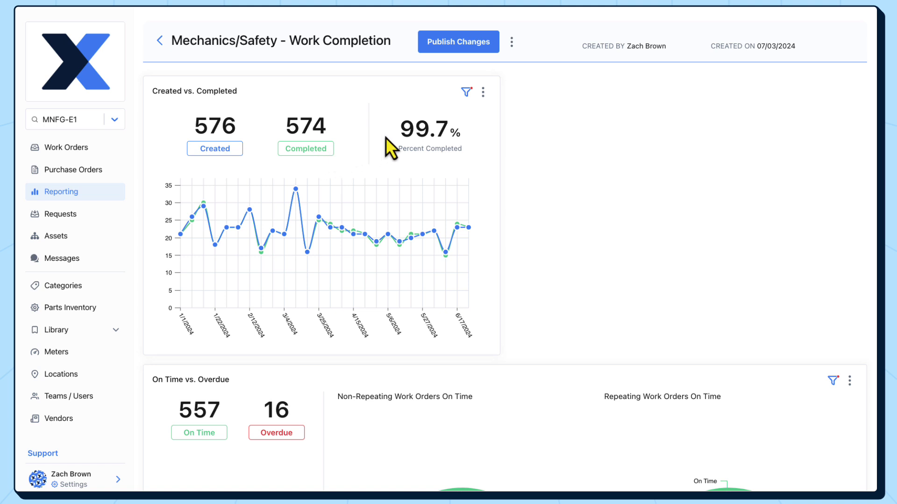
pyautogui.click(469, 93)
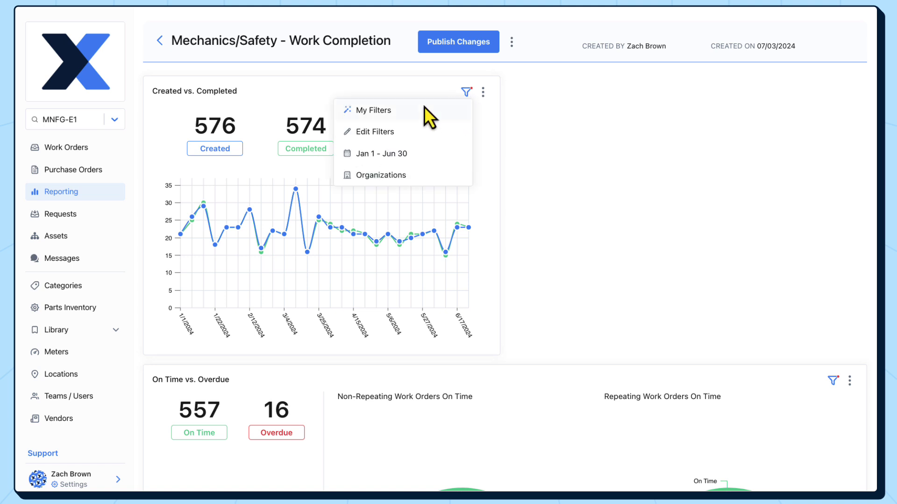
pyautogui.click(395, 133)
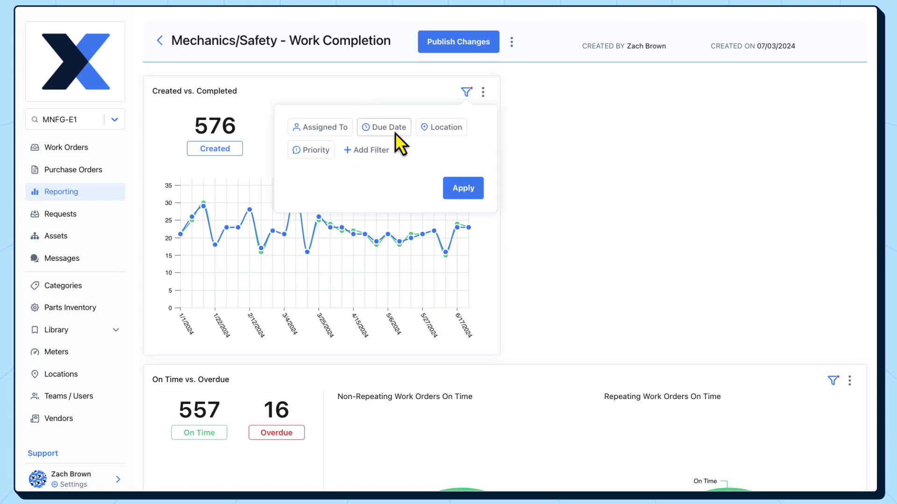
pyautogui.click(328, 129)
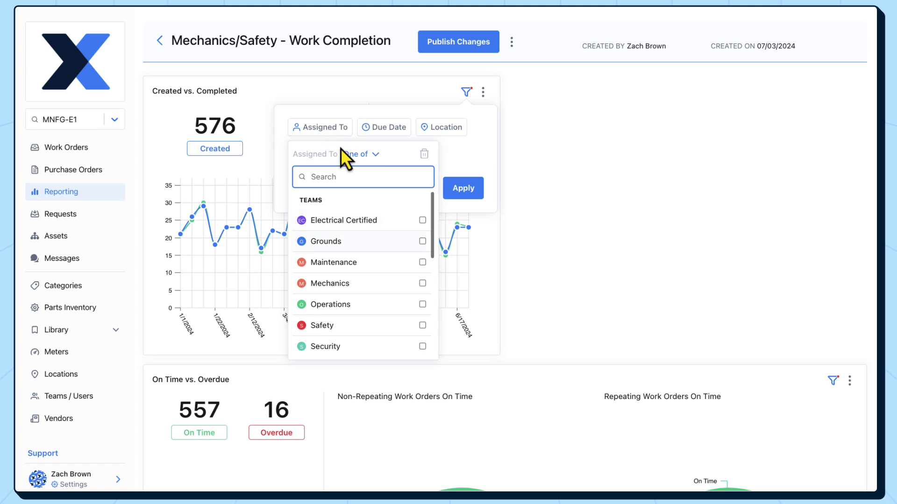
pyautogui.click(423, 284)
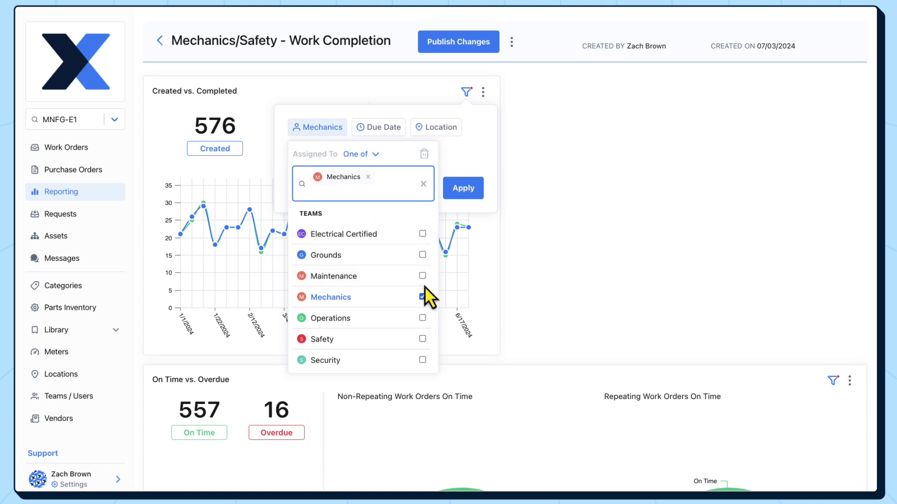
pyautogui.click(464, 187)
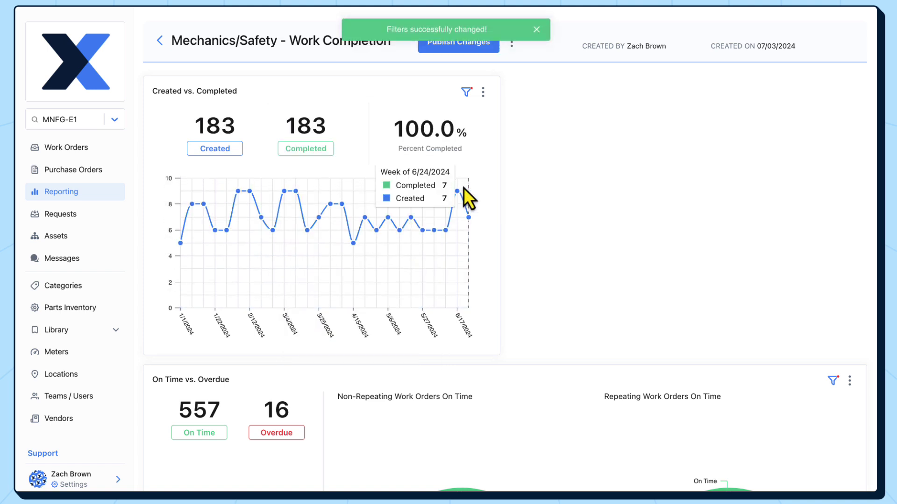
pyautogui.click(484, 97)
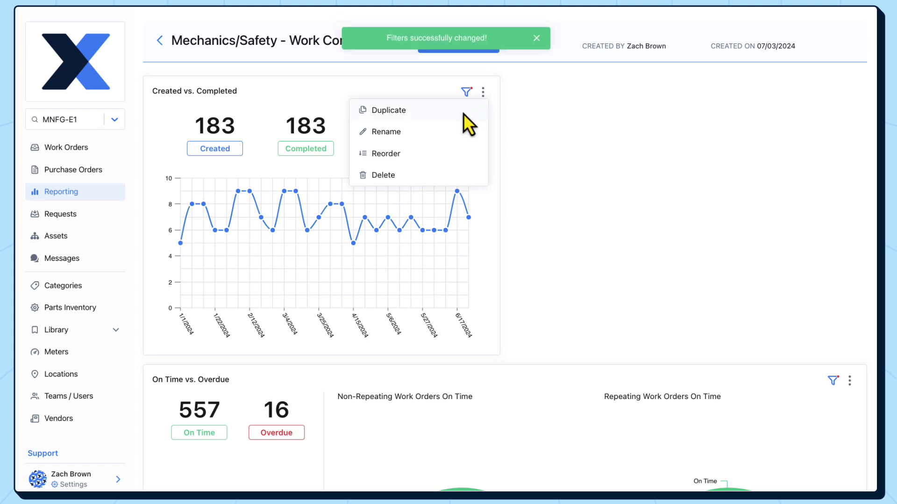
# Rename the filtered card to 'Mechanics - Created vs. Completed'.
pyautogui.click(441, 130)
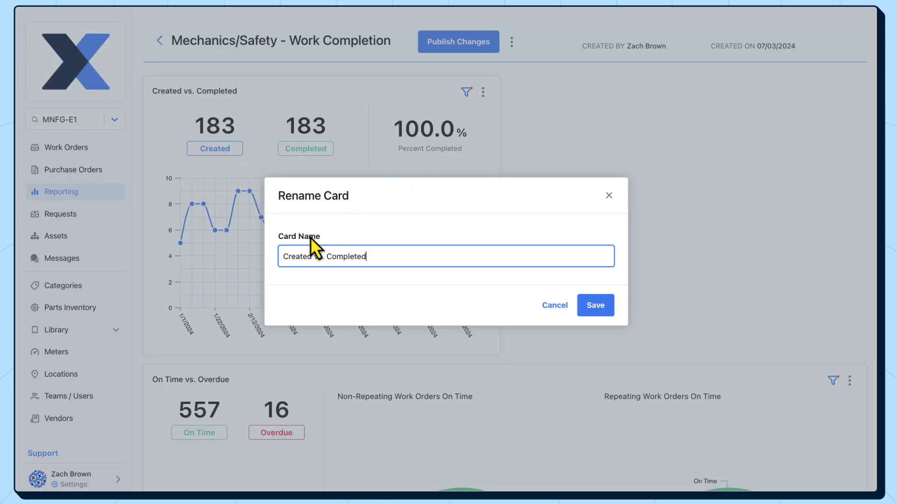
pyautogui.write('Mechanics -')
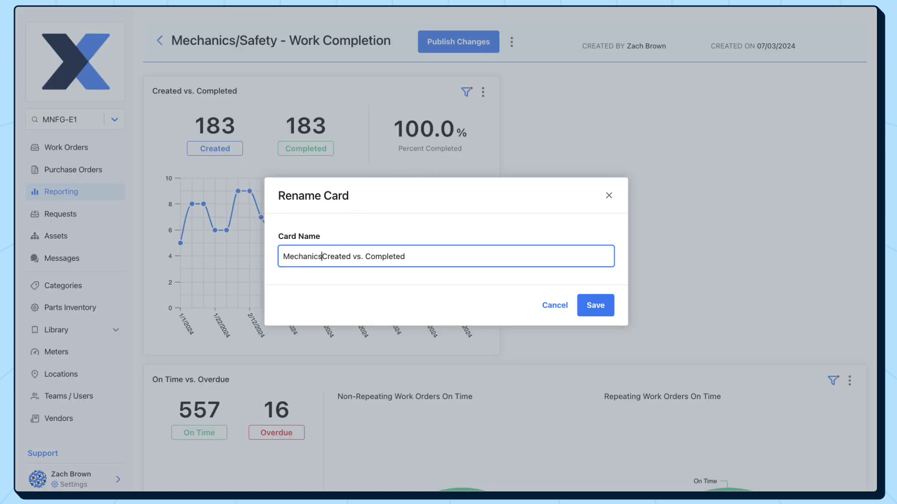
pyautogui.click(580, 312)
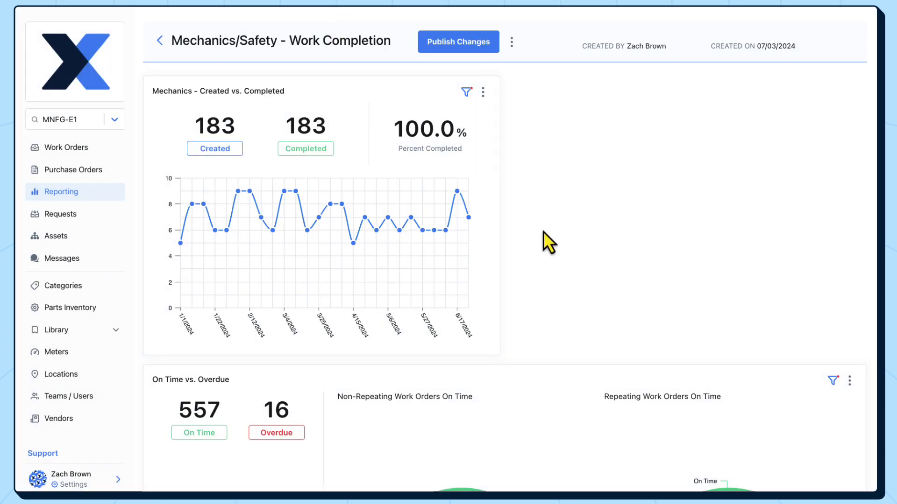
pyautogui.click(483, 98)
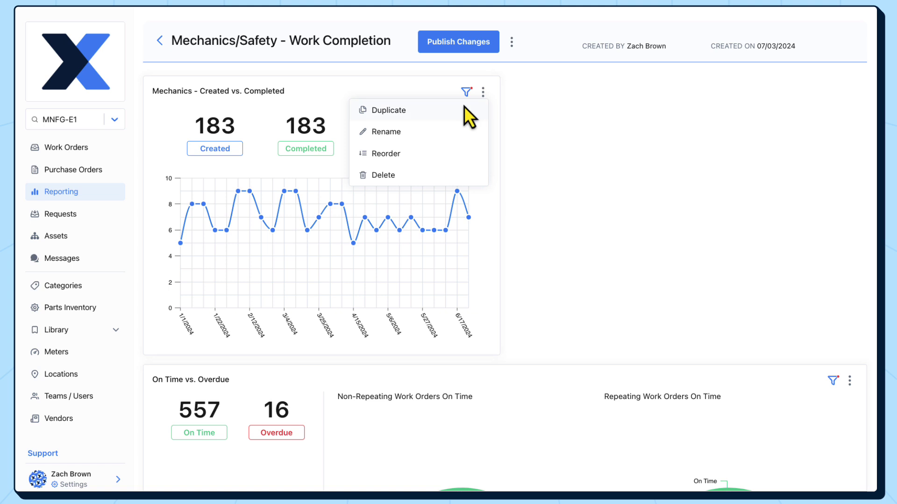
# Duplicate the Mechanics card as 'Safety - Created vs. Completed'.
pyautogui.click(464, 106)
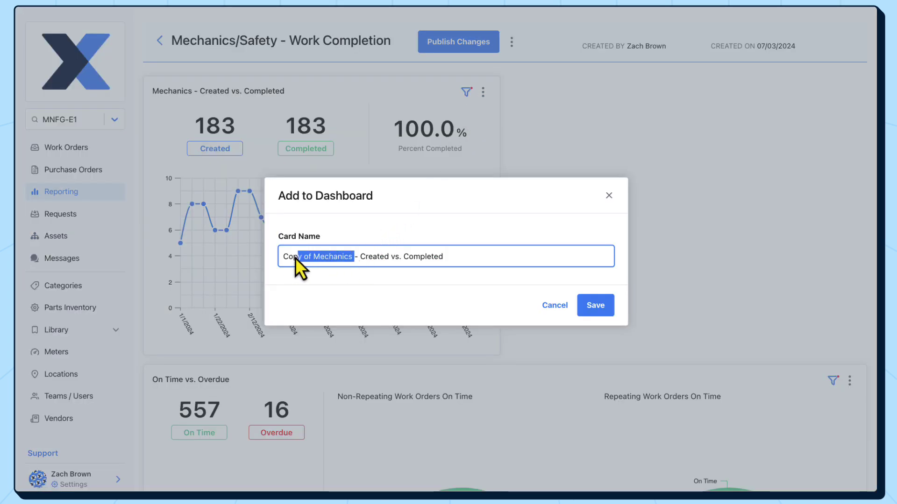
pyautogui.write('Safety')
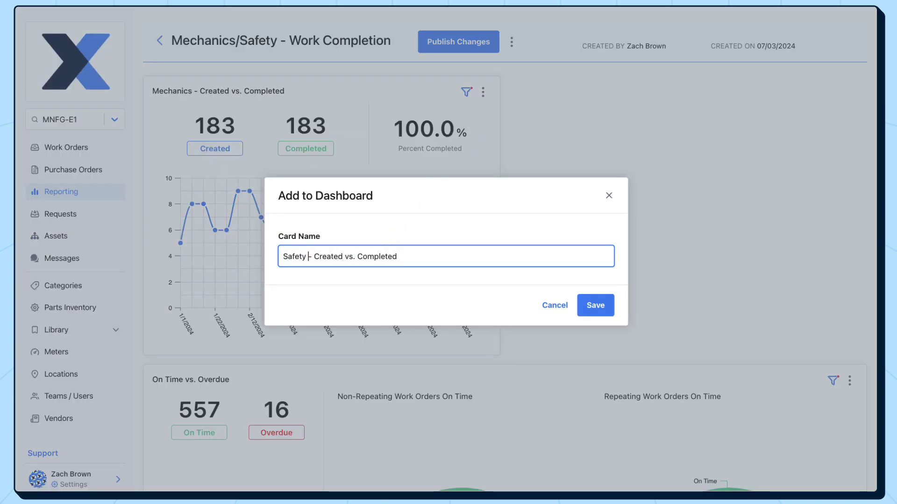
pyautogui.click(586, 304)
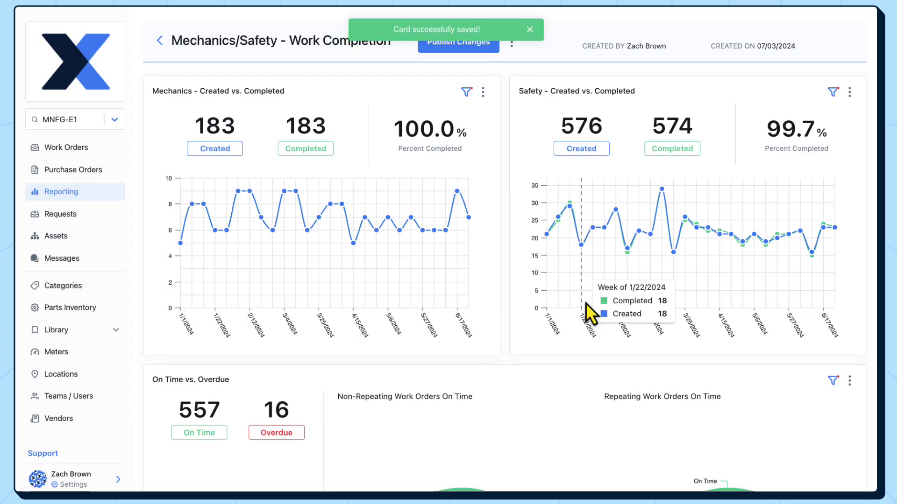
# Filter the Safety card to Assigned To: Safety, showing 207 created, 205 completed.
pyautogui.click(833, 94)
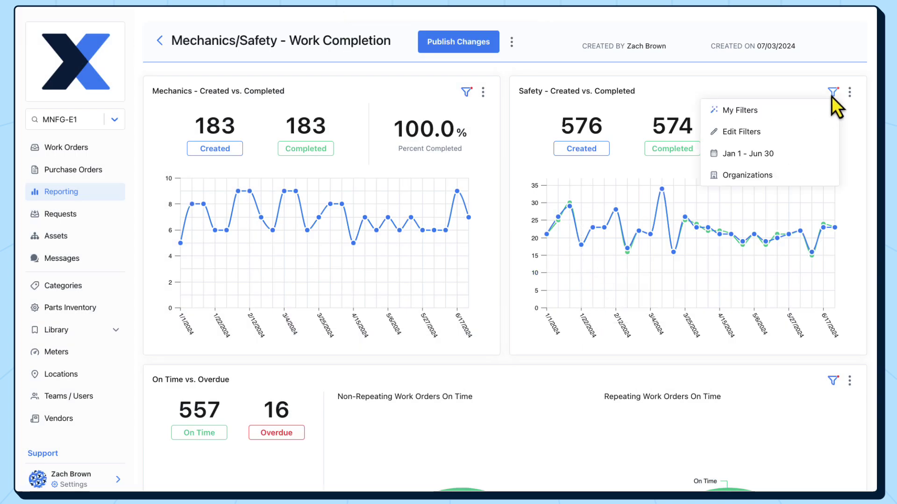
pyautogui.click(757, 134)
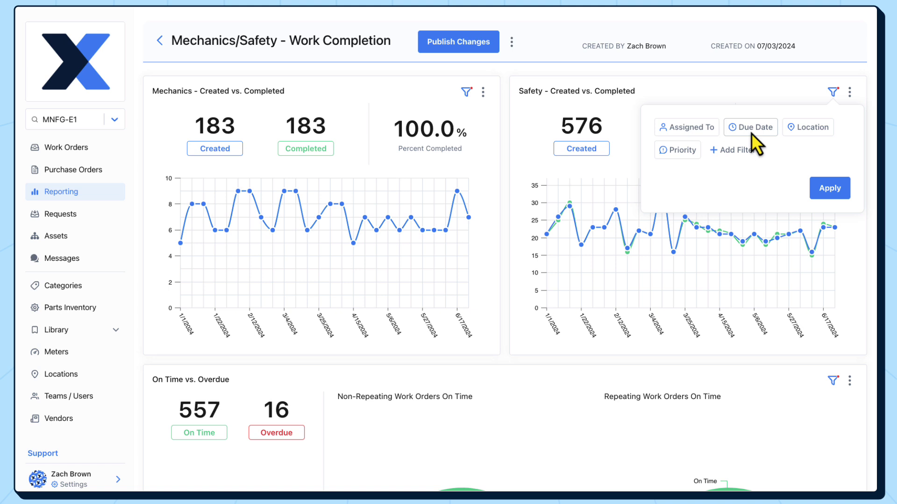
pyautogui.click(698, 130)
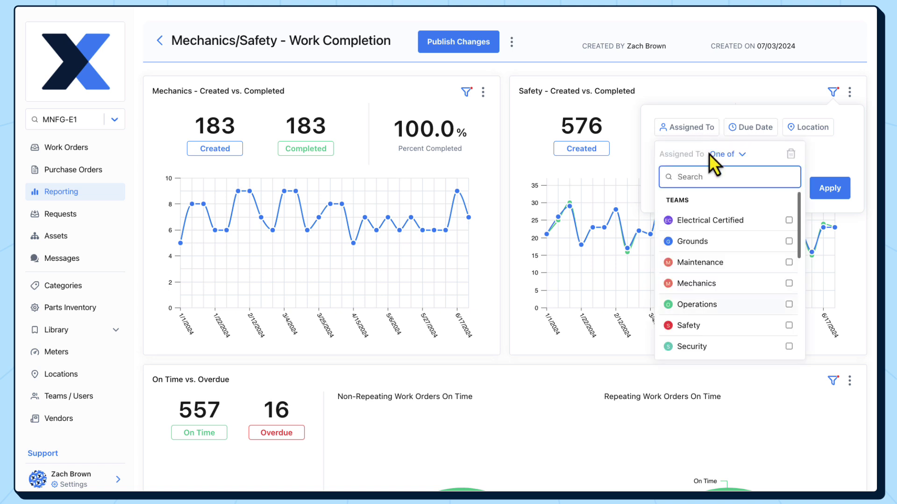
pyautogui.click(788, 327)
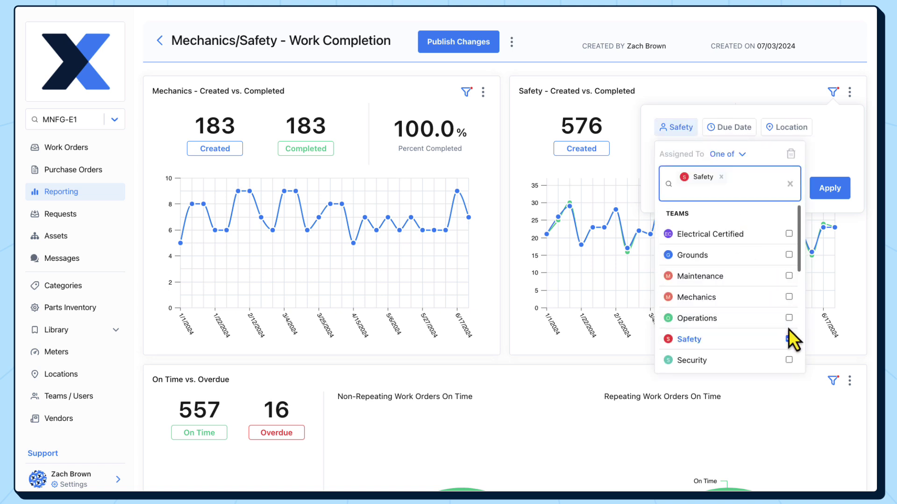
pyautogui.click(827, 194)
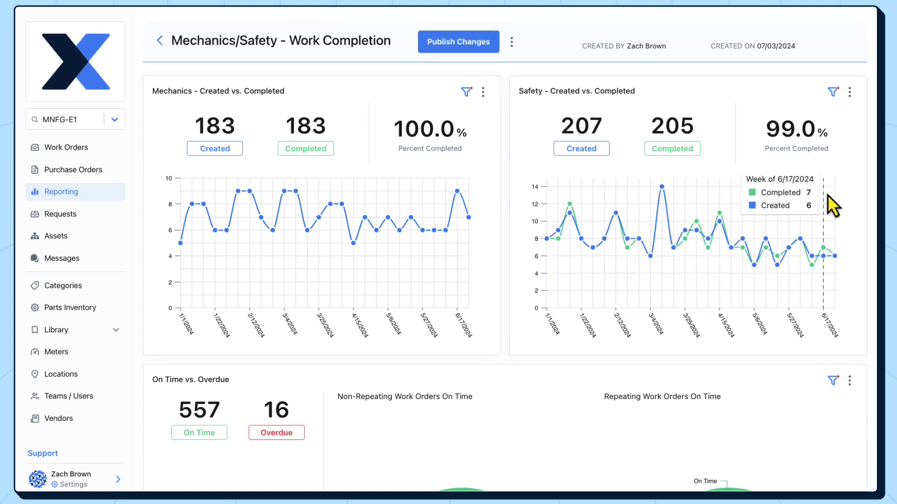
# Filter the On Time vs. Overdue card to Assigned To: Mechanics.
pyautogui.scroll(-4, 845, 202)
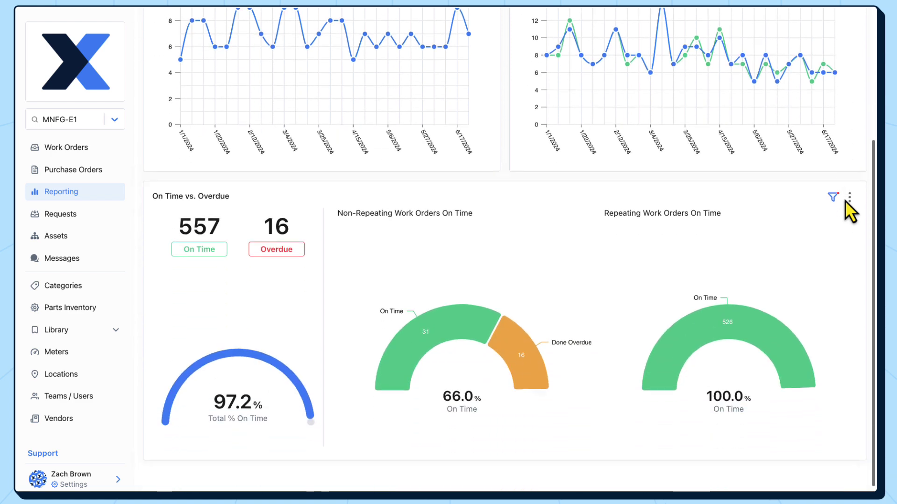
pyautogui.click(834, 188)
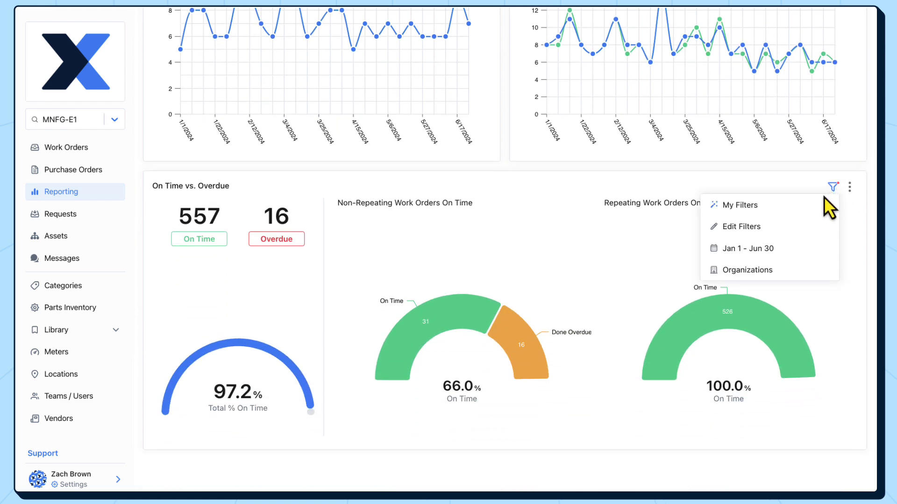
pyautogui.click(766, 228)
pyautogui.click(701, 222)
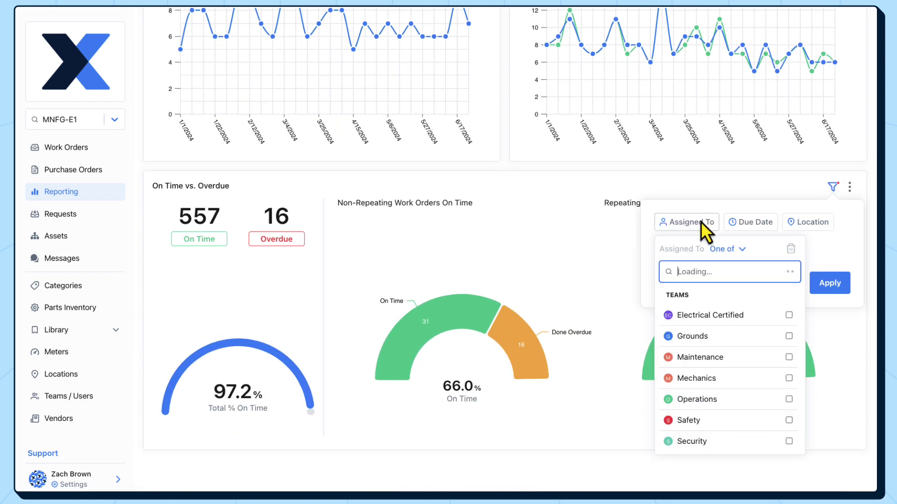
pyautogui.click(788, 379)
pyautogui.click(833, 286)
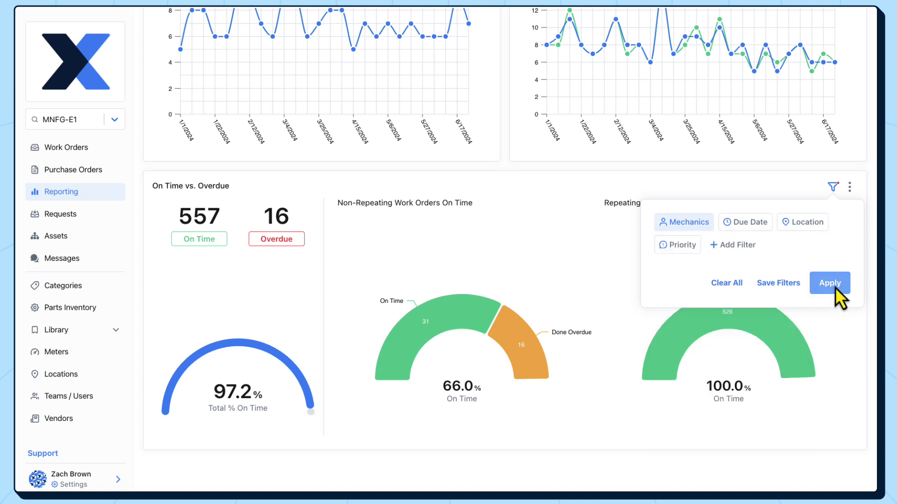
# Rename the card to 'Mechanics - On Time vs. Overdue'.
pyautogui.click(849, 189)
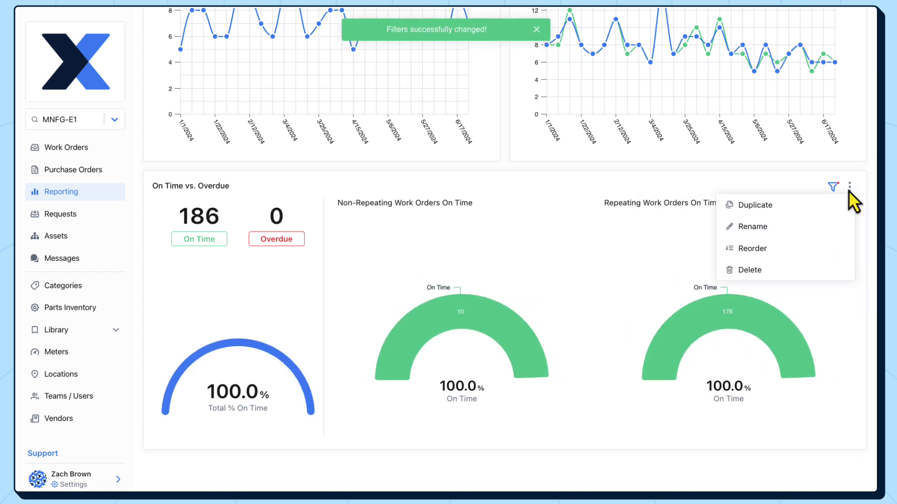
pyautogui.click(772, 229)
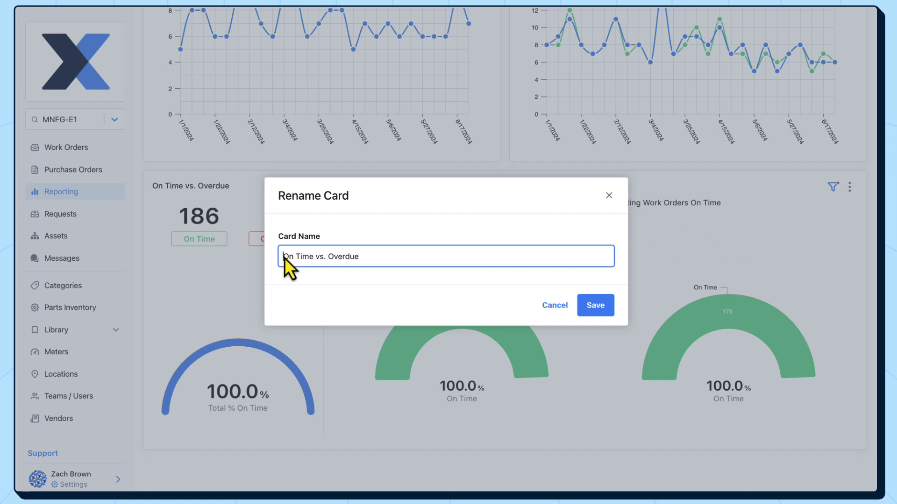
pyautogui.write('Mechanics -')
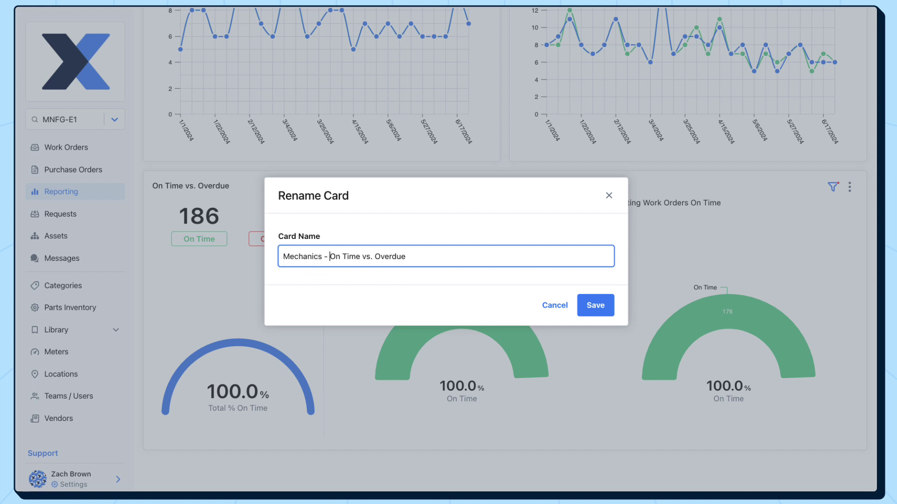
pyautogui.click(583, 299)
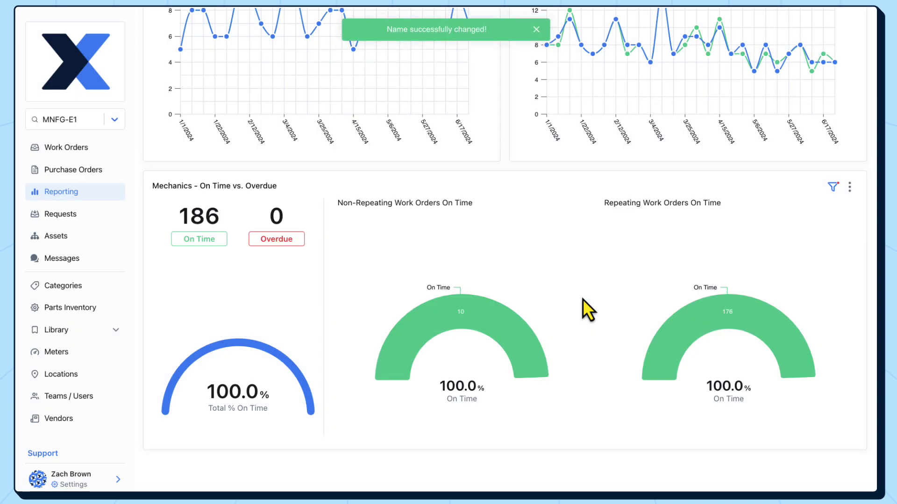
pyautogui.click(850, 192)
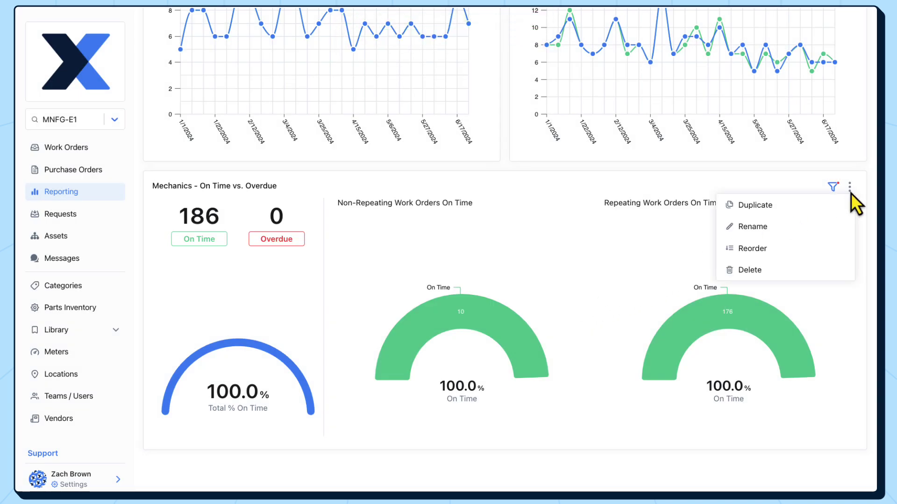
# Duplicate the Mechanics on-time card as 'Safety - On Time vs. Overdue'.
pyautogui.click(812, 205)
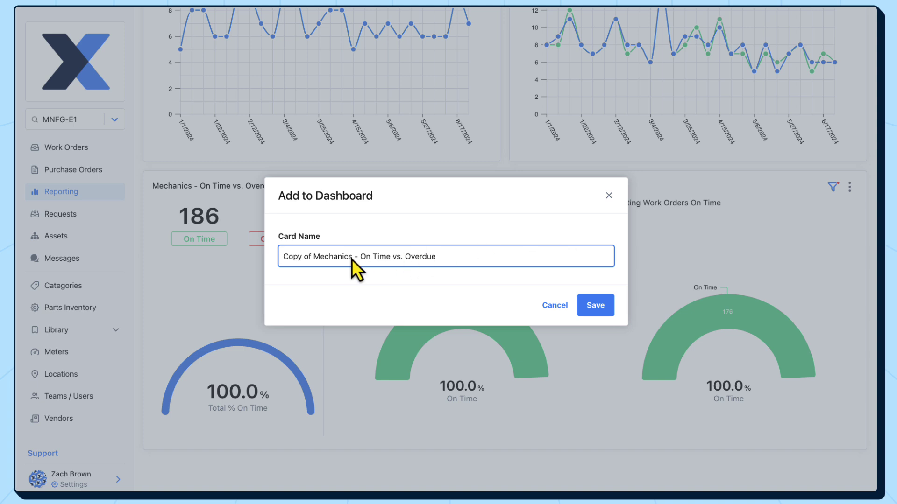
pyautogui.moveTo(352, 258); pyautogui.dragTo(269, 257)
pyautogui.write('Safet')
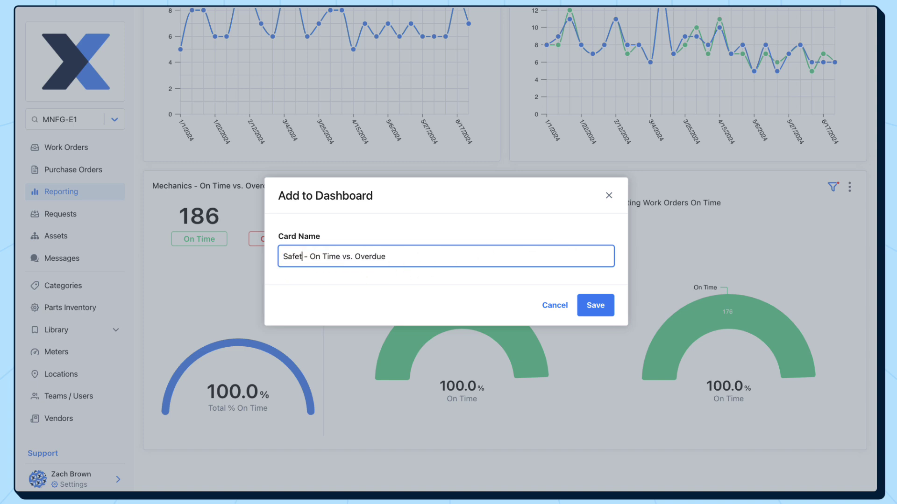
pyautogui.write('y')
pyautogui.click(583, 303)
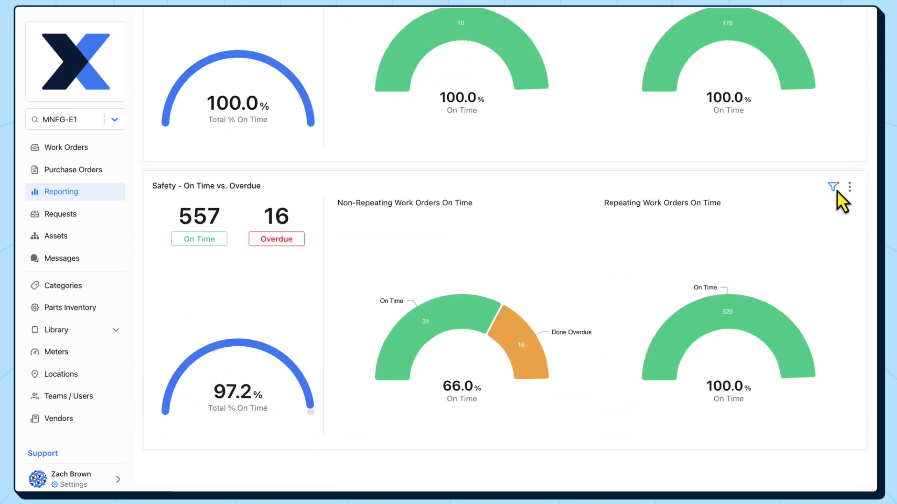
# Filter the Safety on-time card to Assigned To: Safety, showing 192 on time, 16 overdue.
pyautogui.click(833, 187)
pyautogui.click(753, 227)
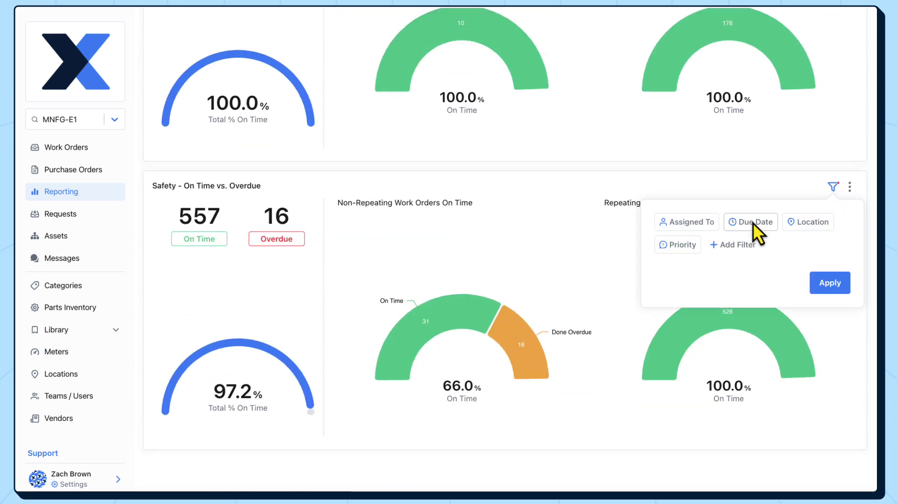
pyautogui.click(697, 222)
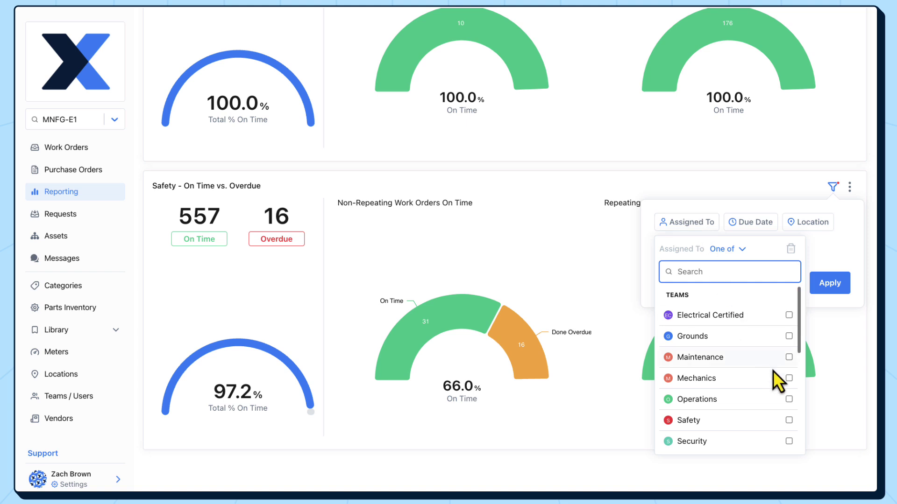
pyautogui.click(788, 419)
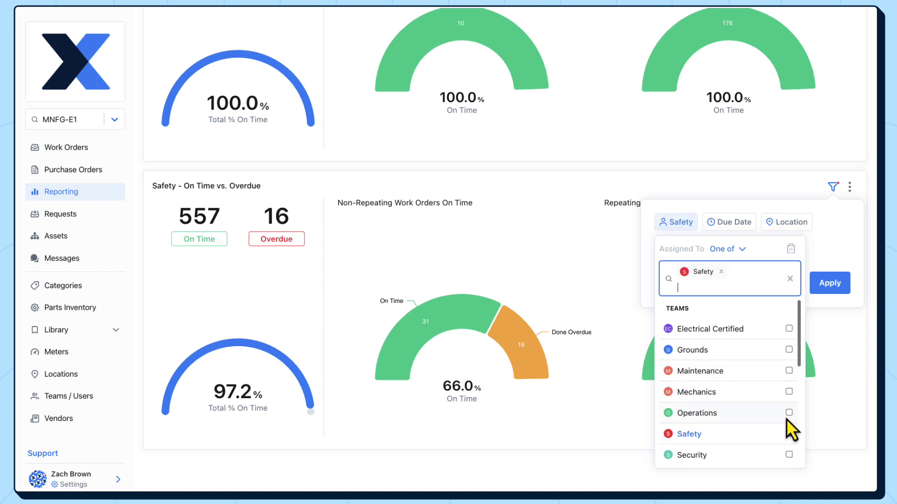
pyautogui.click(836, 296)
pyautogui.click(836, 293)
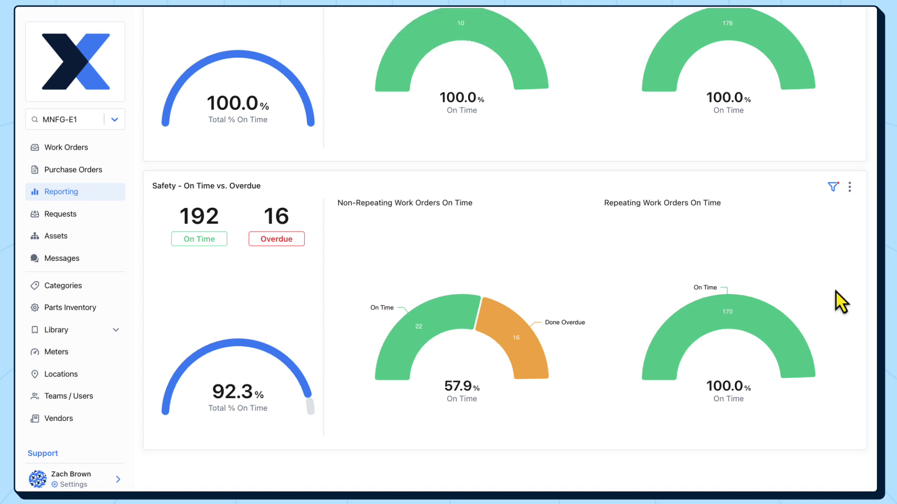
pyautogui.scroll(5, 836, 291)
pyautogui.scroll(6, 836, 291)
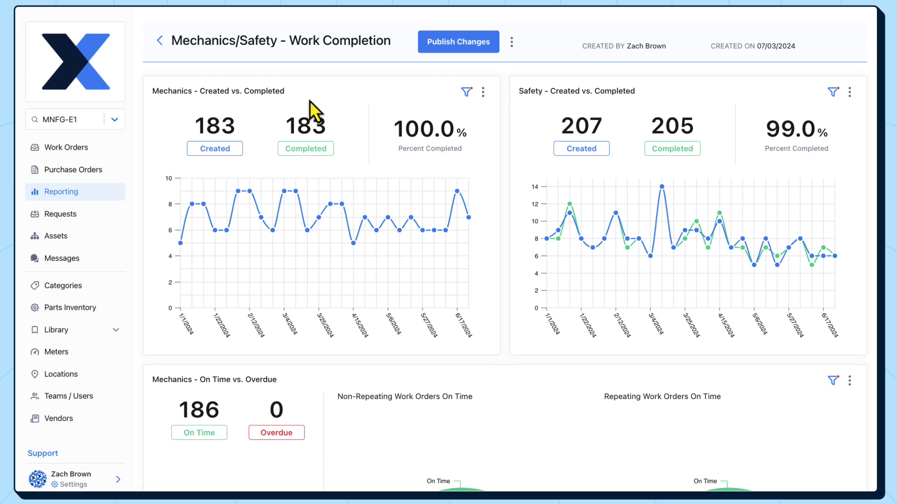
# Open the Work Orders report and set a rolling Last 3 Months range (04/01/2024–06/30/2024).
pyautogui.click(160, 46)
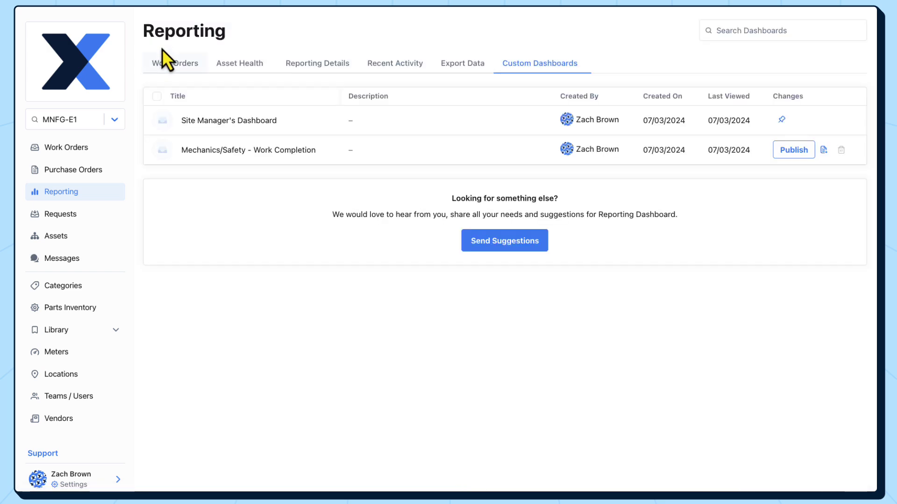
pyautogui.click(170, 60)
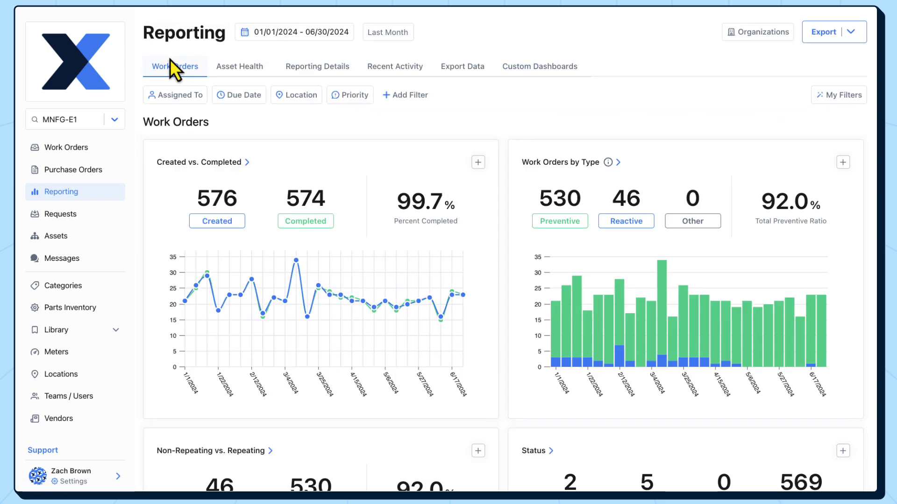
pyautogui.click(278, 33)
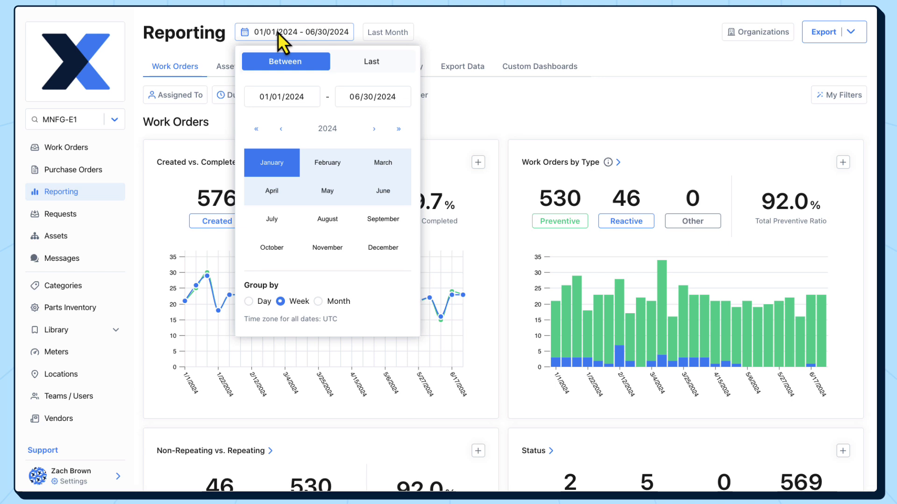
pyautogui.click(364, 59)
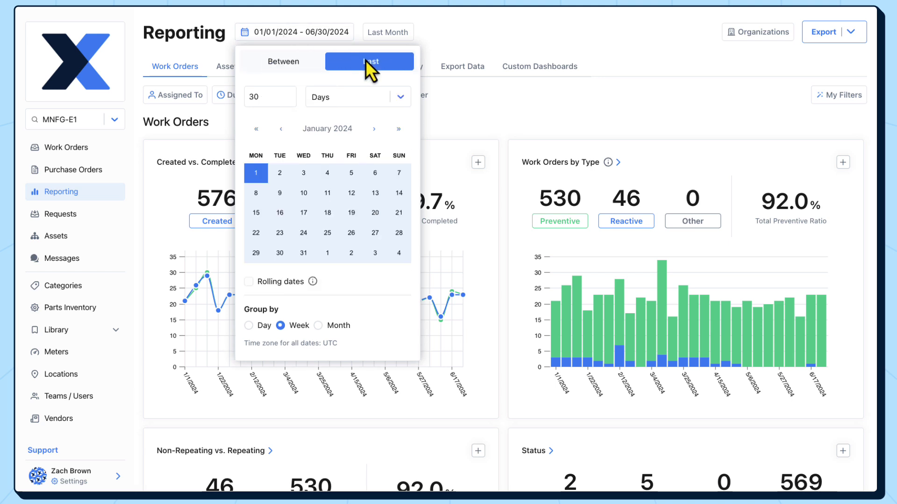
pyautogui.click(267, 96)
pyautogui.press('BackSpace')
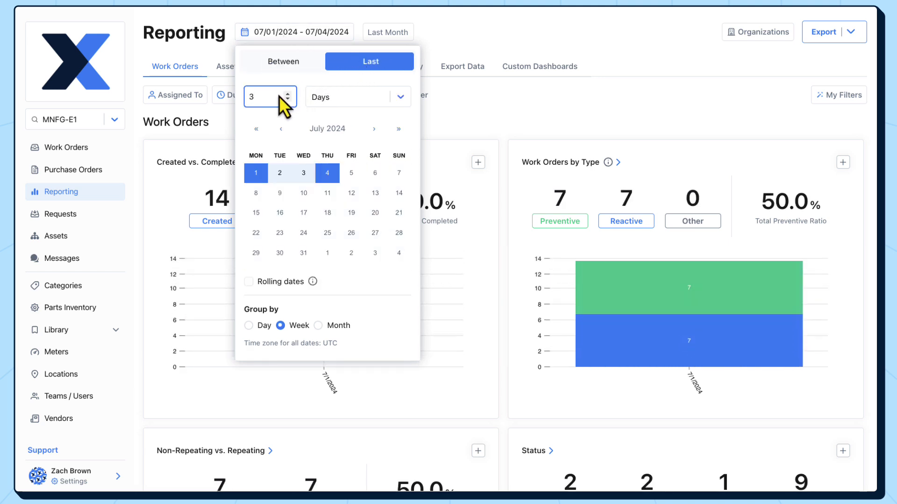
pyautogui.click(397, 98)
pyautogui.click(355, 157)
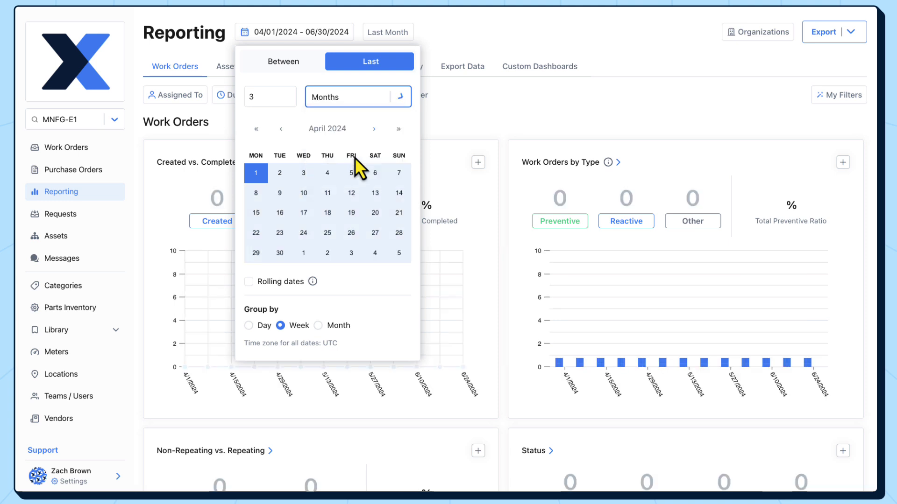
pyautogui.click(249, 282)
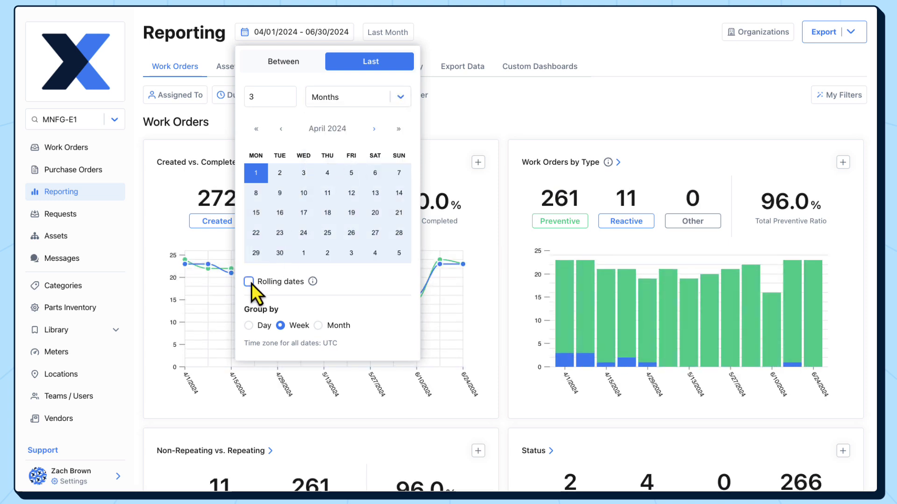
pyautogui.click(465, 112)
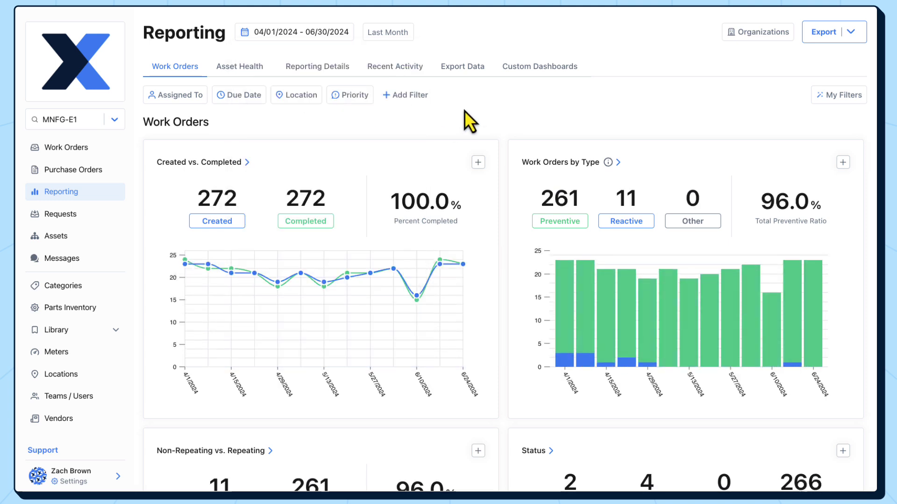
# Add an Asset filter for Air Compressor, then scroll to Reported Time vs. Cost Analysis.
pyautogui.click(405, 96)
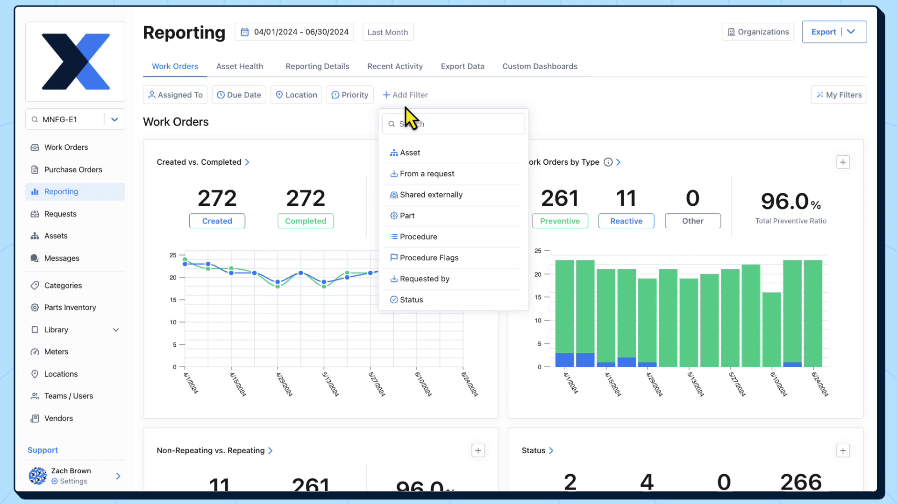
pyautogui.click(406, 151)
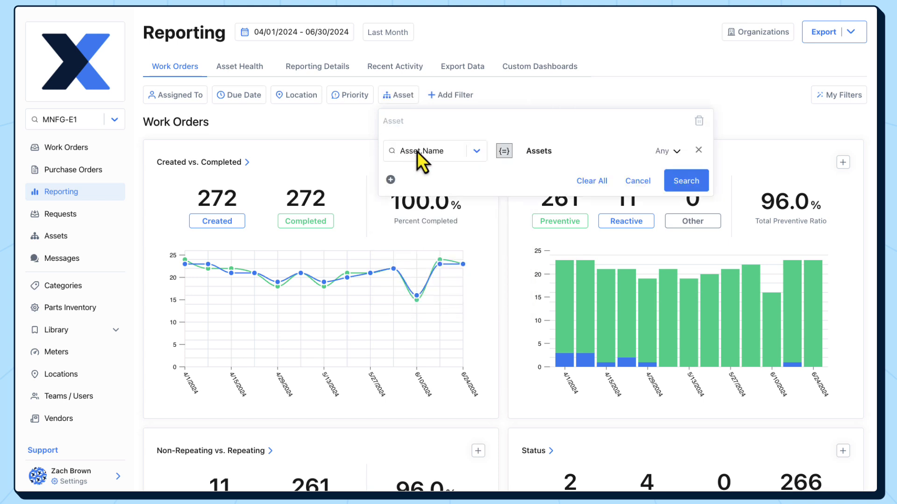
pyautogui.click(546, 149)
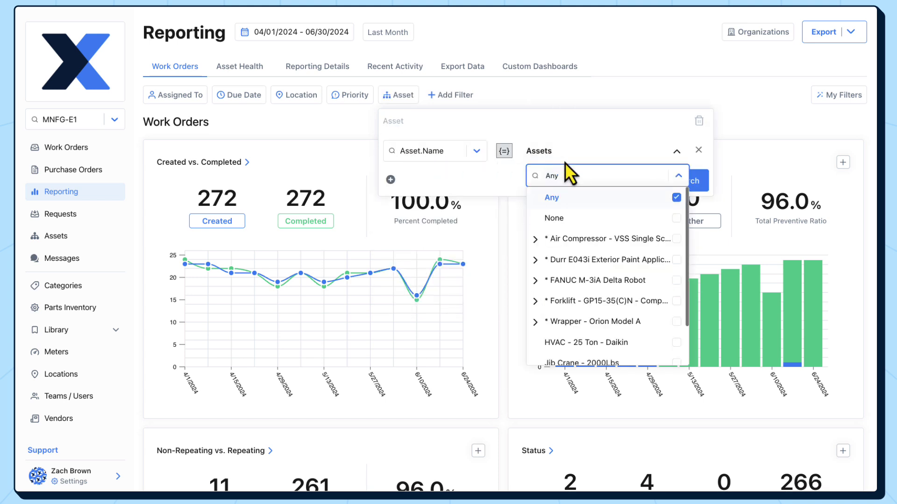
pyautogui.click(677, 239)
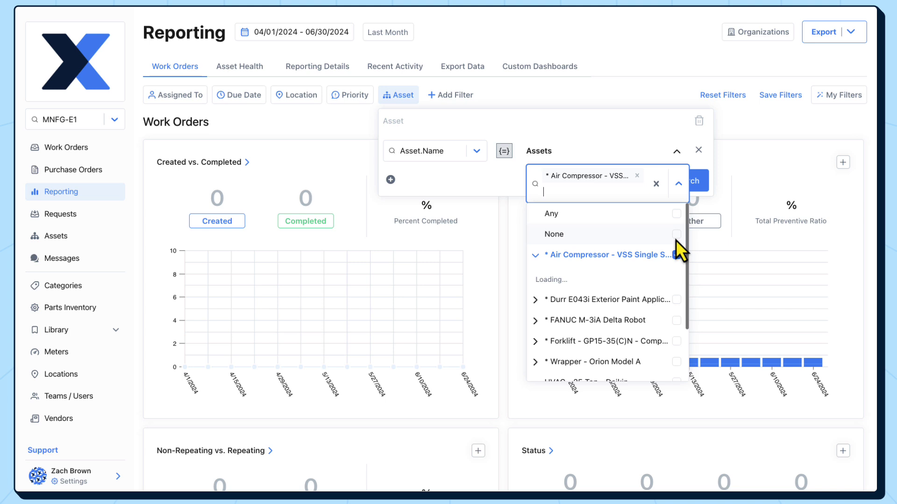
pyautogui.click(516, 105)
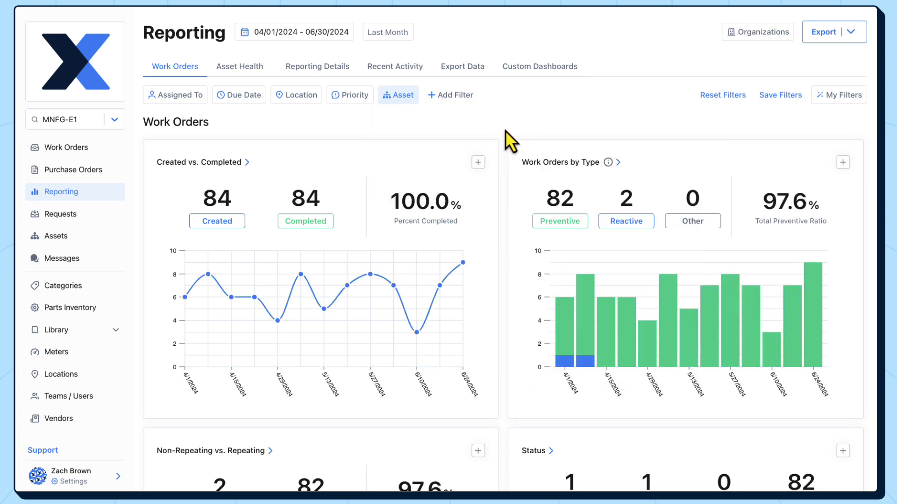
pyautogui.scroll(-7, 504, 134)
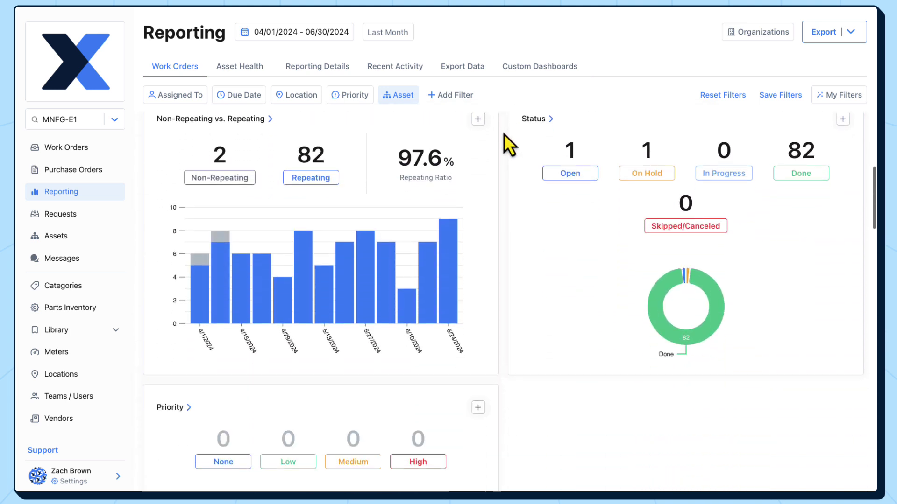
pyautogui.scroll(-12, 503, 134)
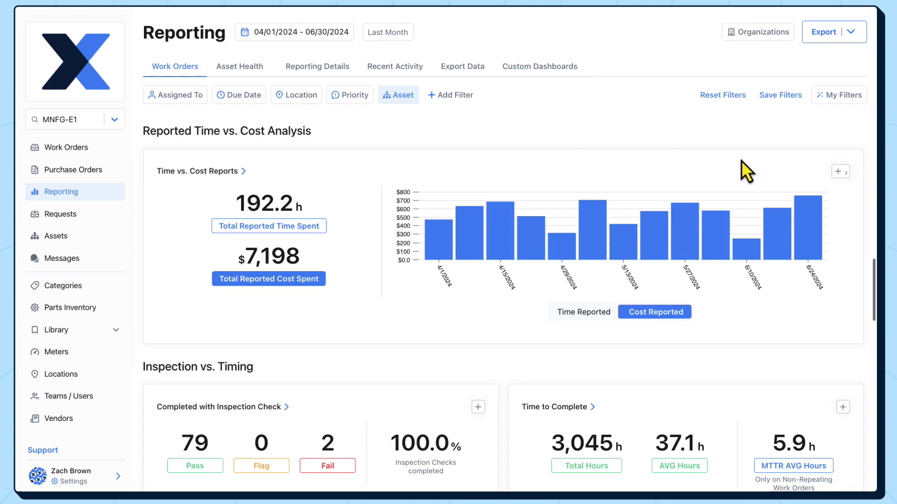
# Add the Time vs. Cost card to new dashboard 'Air Compressor - Inspection Failure / Downtime / Cost'.
pyautogui.click(823, 170)
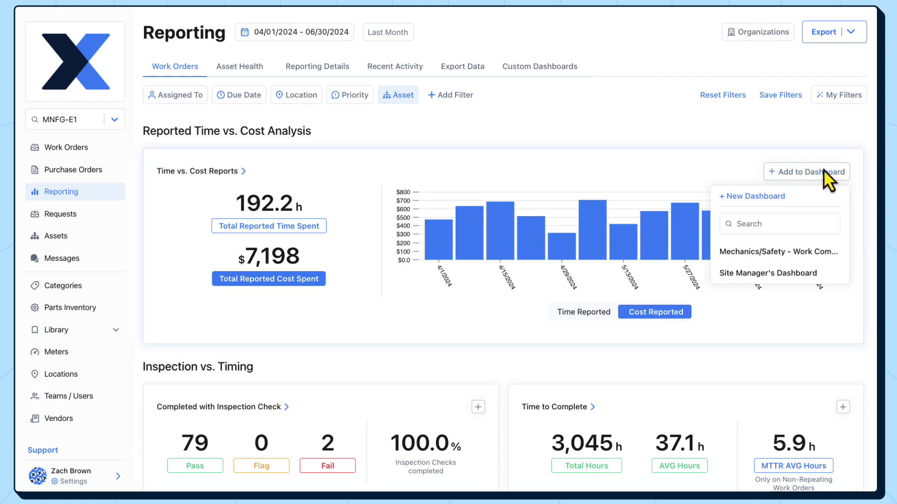
pyautogui.click(781, 197)
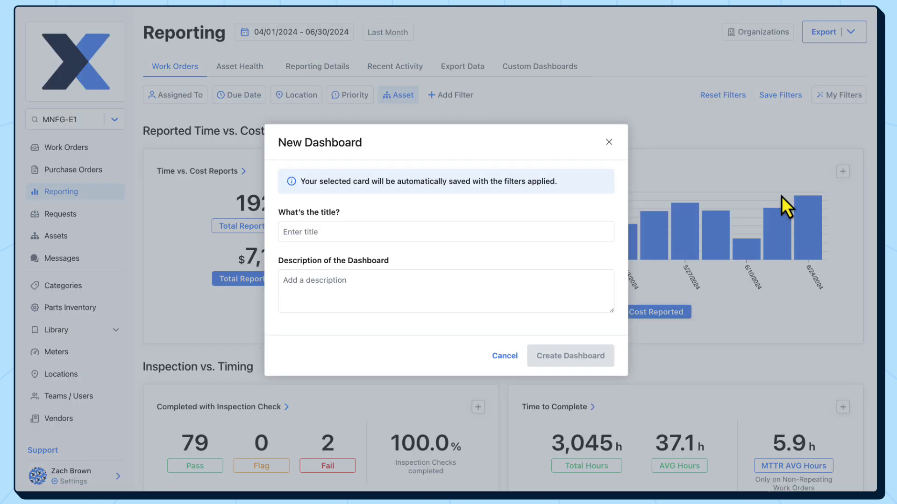
pyautogui.click(593, 231)
pyautogui.write('Air Compressor')
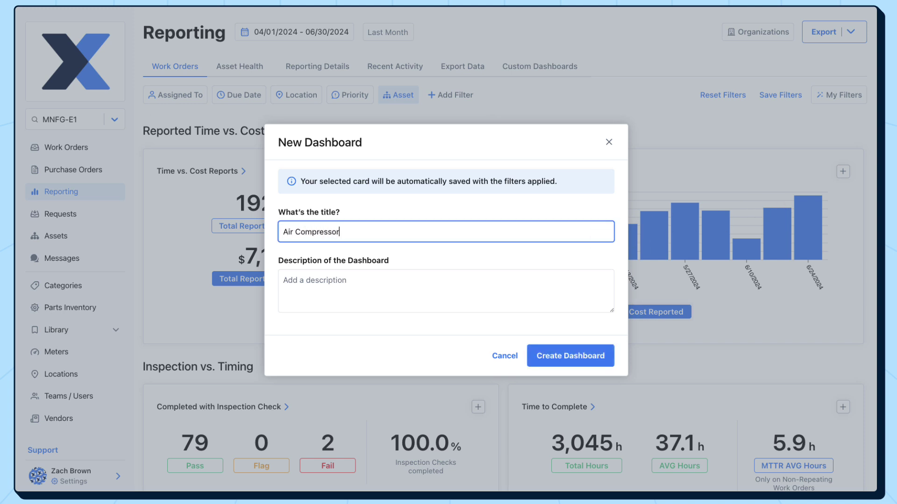
pyautogui.write(' - Inspection Failure / Downtime / Cost')
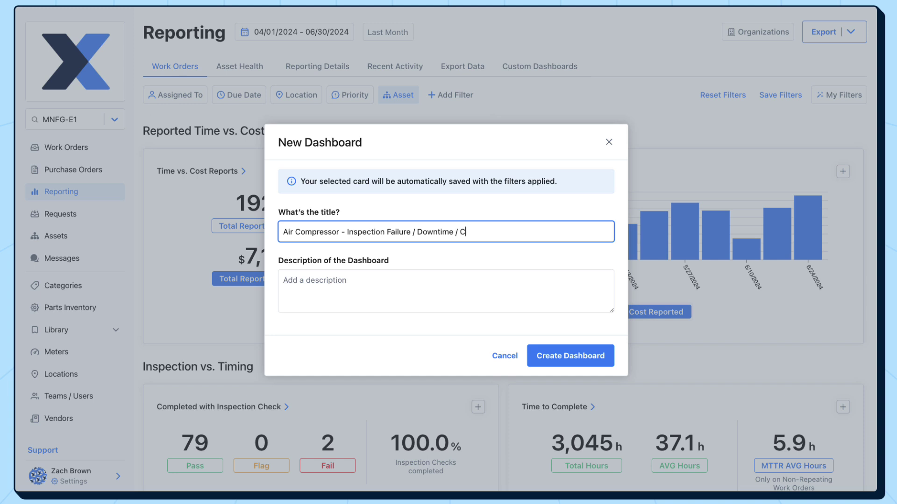
pyautogui.click(575, 353)
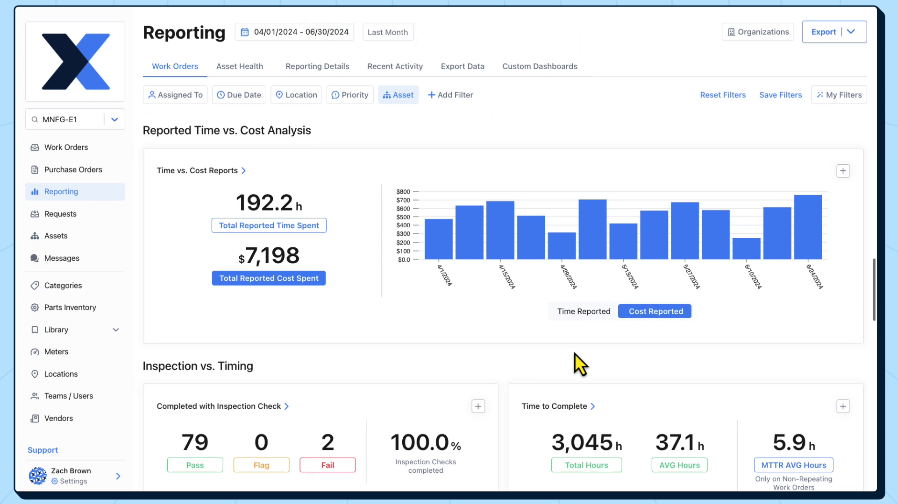
# Add the Completed with Inspection Check card to the Air Compressor dashboard, then view Asset Health reports.
pyautogui.scroll(-5, 575, 354)
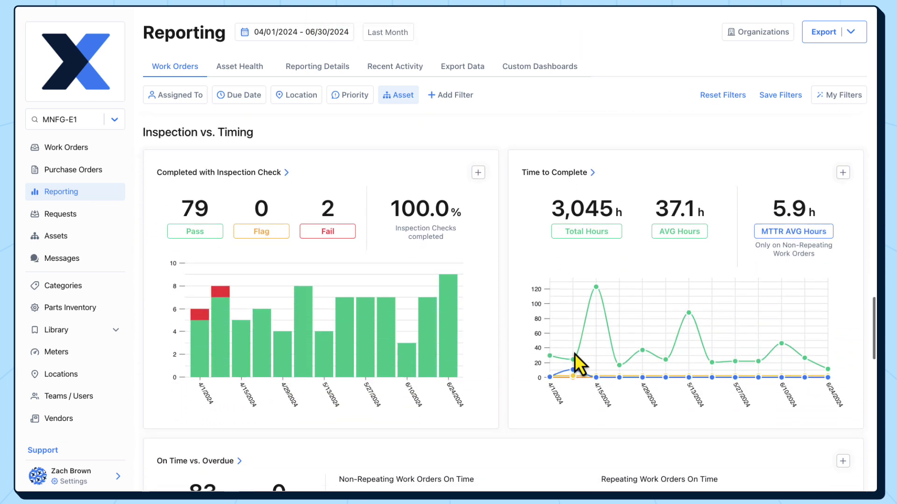
pyautogui.click(464, 179)
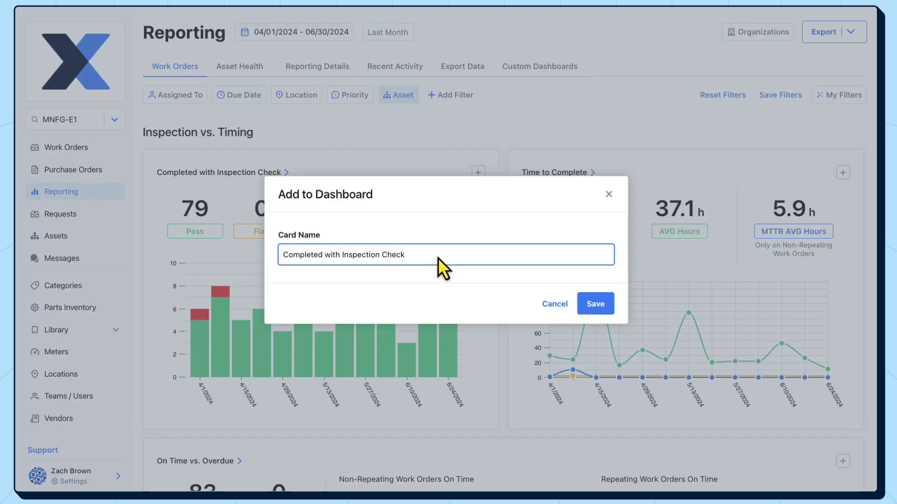
pyautogui.click(590, 300)
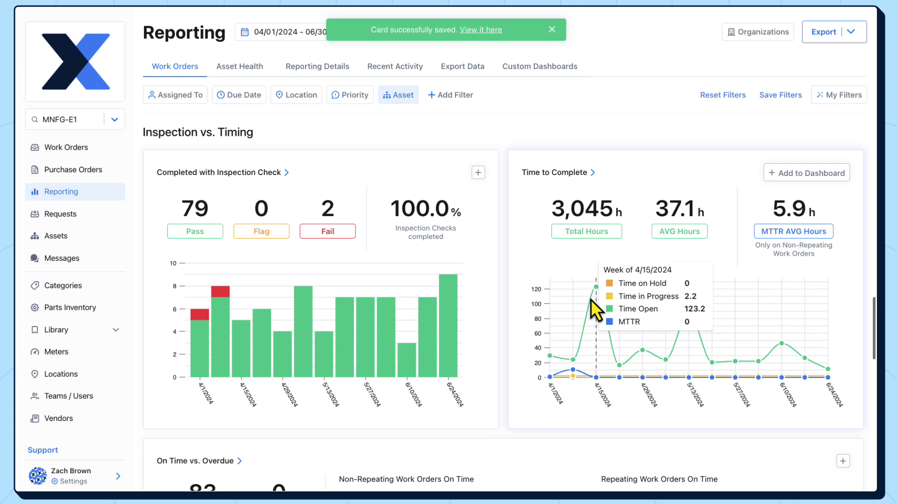
pyautogui.click(248, 73)
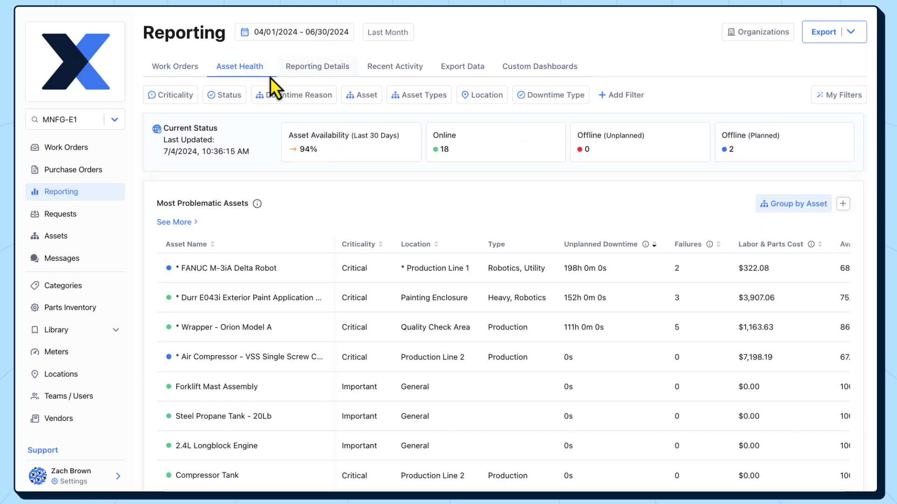
# Filter the asset health reports to the Air Compressor asset.
pyautogui.click(358, 95)
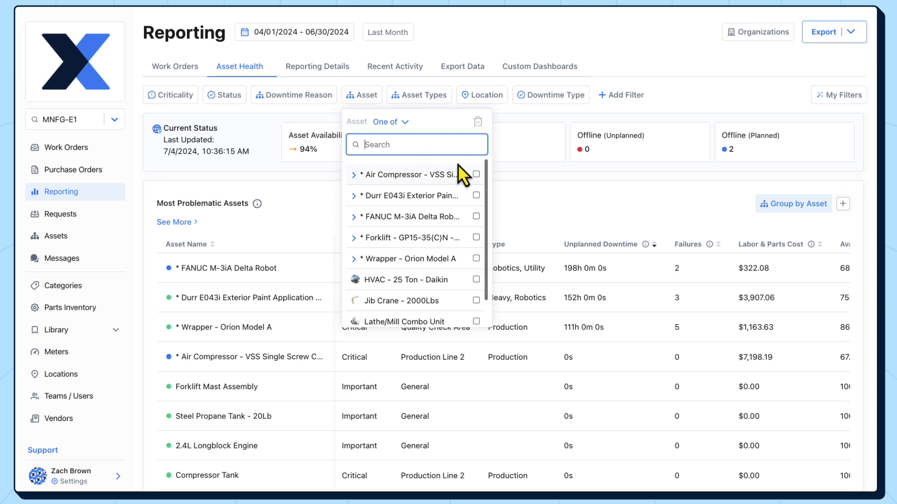
pyautogui.click(476, 174)
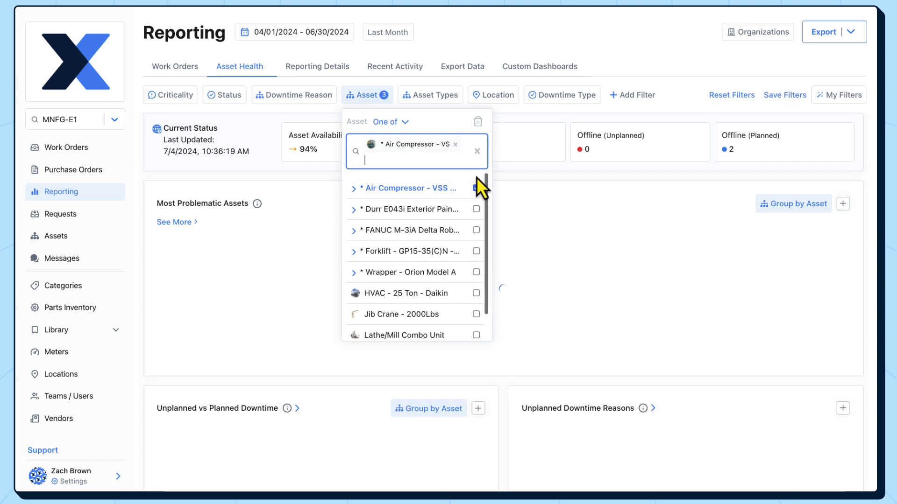
pyautogui.click(501, 180)
# Save the Total Downtime card to the Air Compressor dashboard and show the Custom Dashboards list.
pyautogui.scroll(-7, 501, 179)
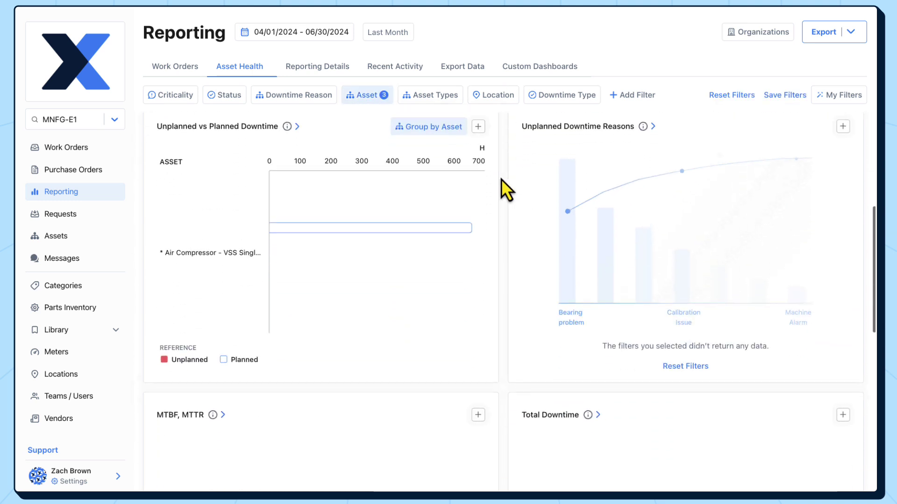
pyautogui.scroll(-4, 501, 180)
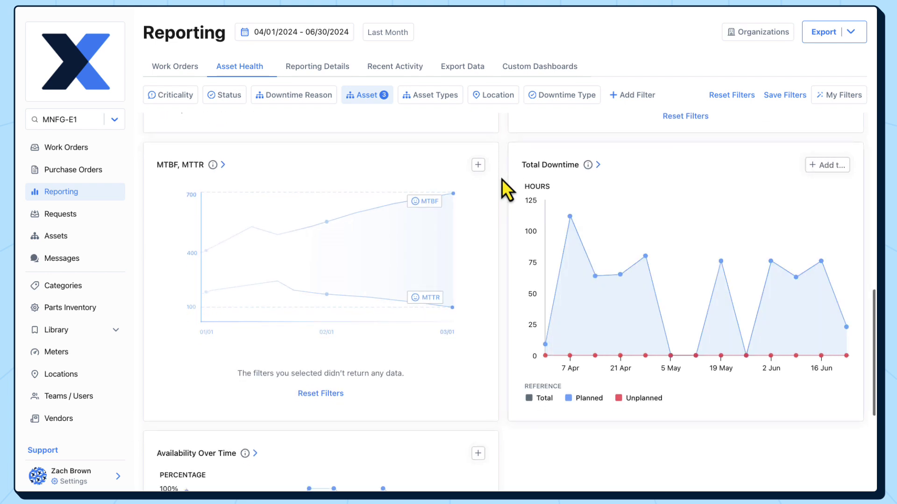
pyautogui.click(766, 167)
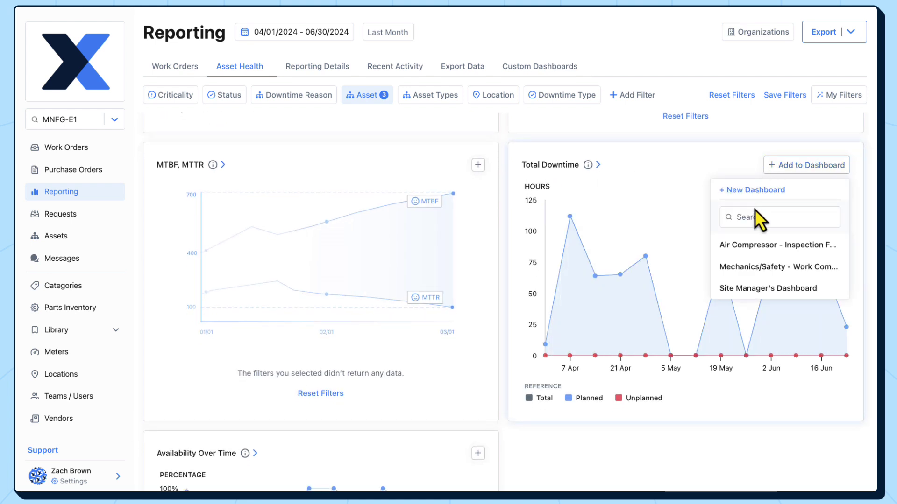
pyautogui.click(745, 243)
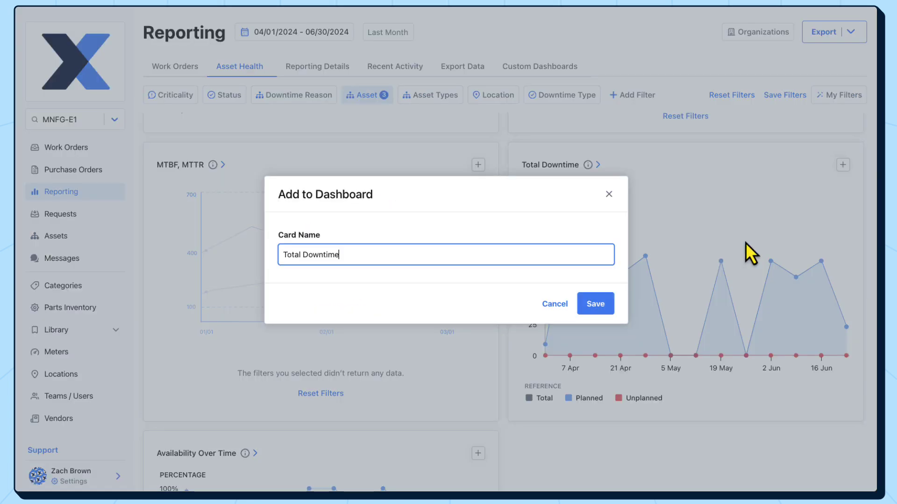
pyautogui.click(594, 304)
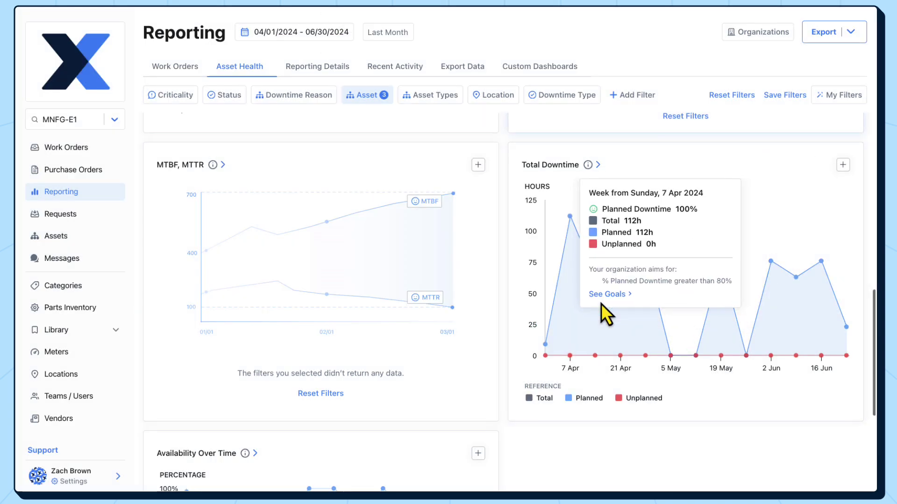
pyautogui.click(536, 72)
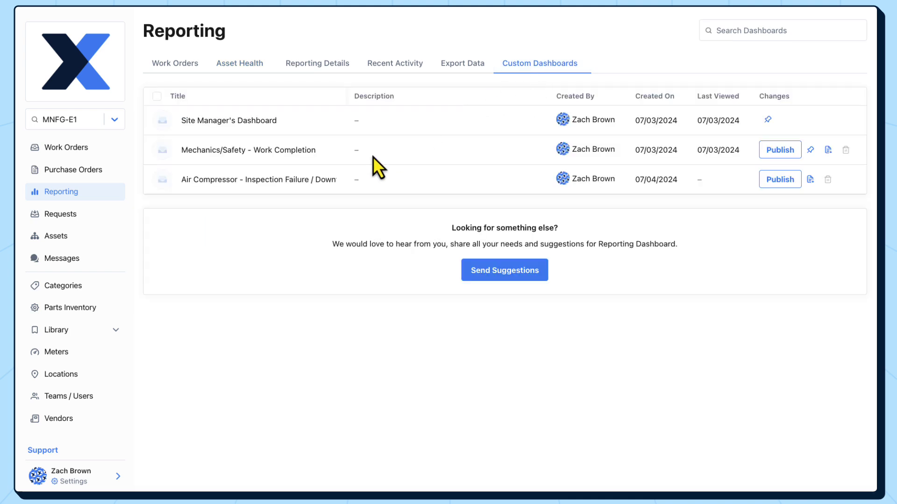
# Open the Air Compressor - Inspection Failure / Downtime / Cost dashboard and check the Time vs. Cost card's date range.
pyautogui.click(327, 181)
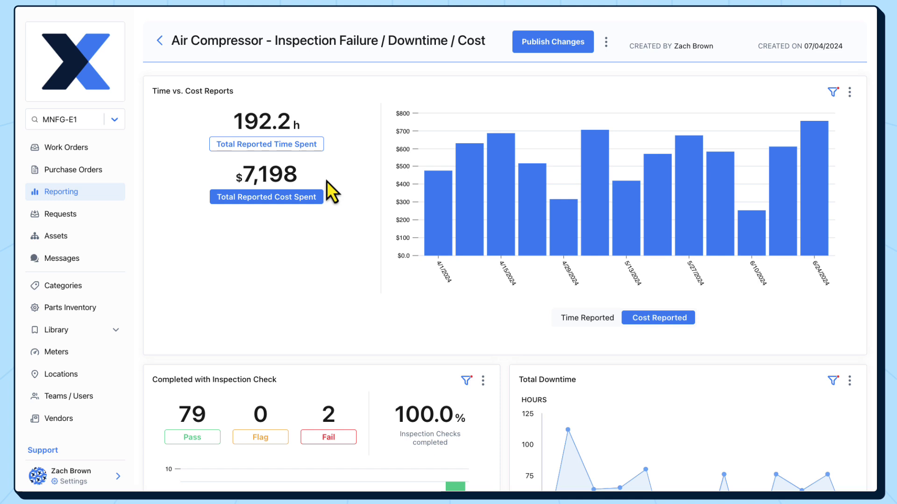
pyautogui.click(833, 92)
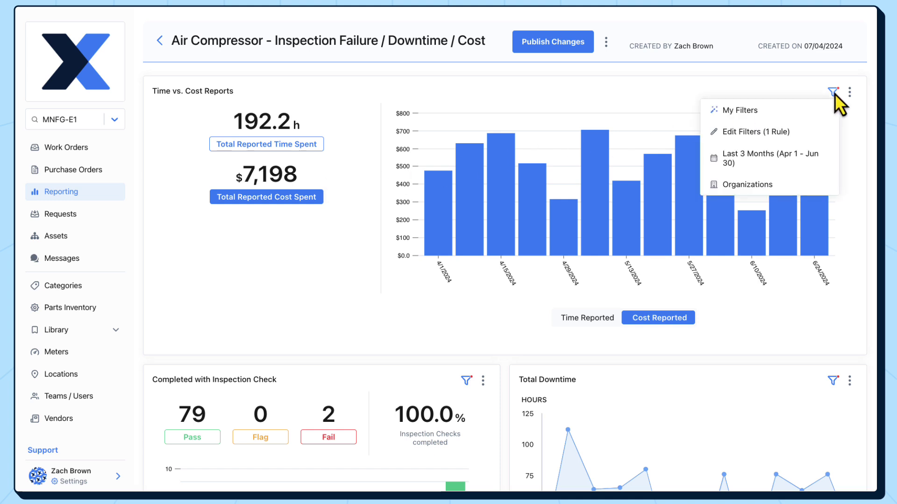
pyautogui.click(786, 163)
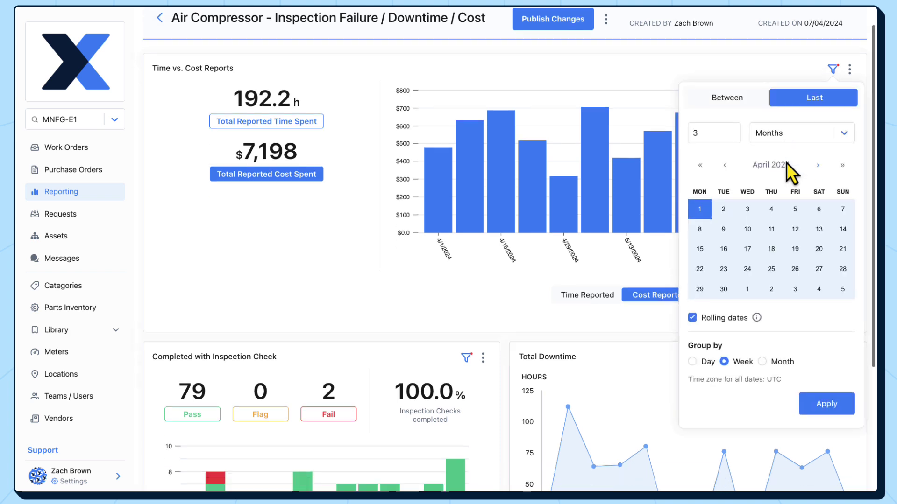
pyautogui.scroll(-2, 786, 163)
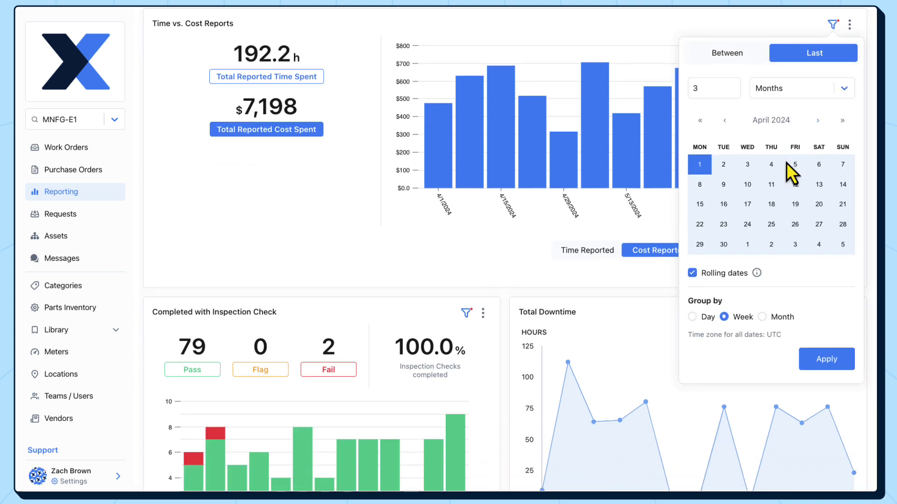
# Review the Time vs. Cost card's Asset filter, which is set to Air Compressor.
pyautogui.click(832, 26)
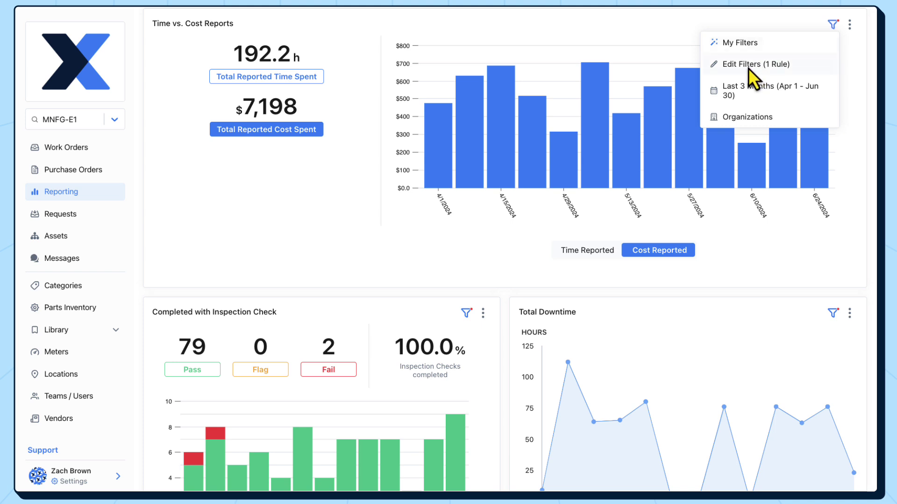
pyautogui.click(749, 69)
pyautogui.click(728, 85)
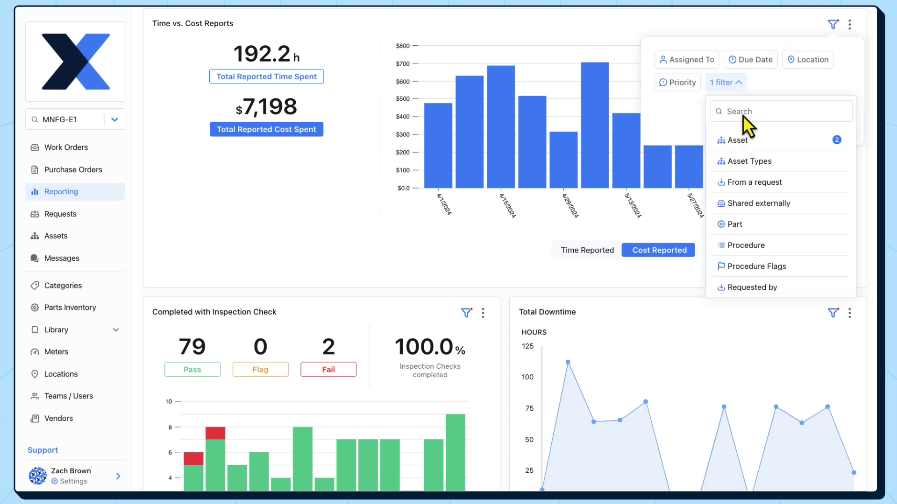
pyautogui.click(754, 140)
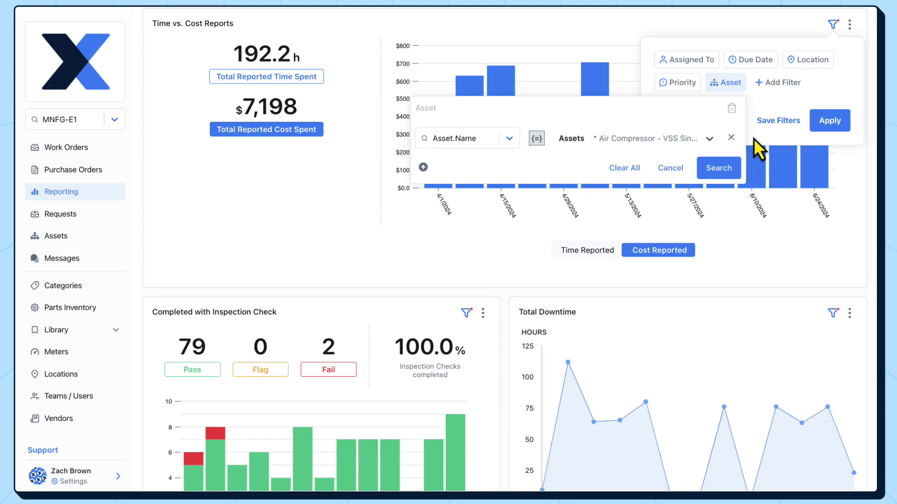
pyautogui.click(617, 36)
pyautogui.scroll(2, 618, 35)
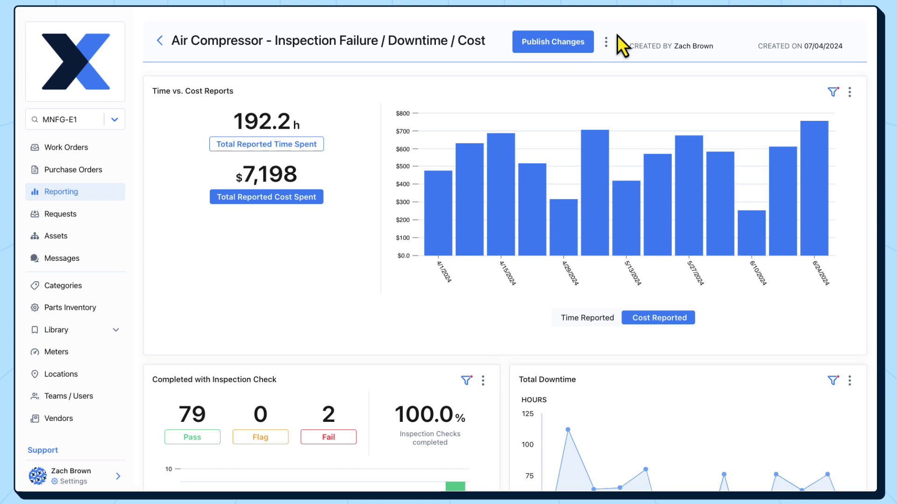
# Publish the Mechanics/Safety - Work Completion and Air Compressor dashboards from the Custom Dashboards list.
pyautogui.click(159, 42)
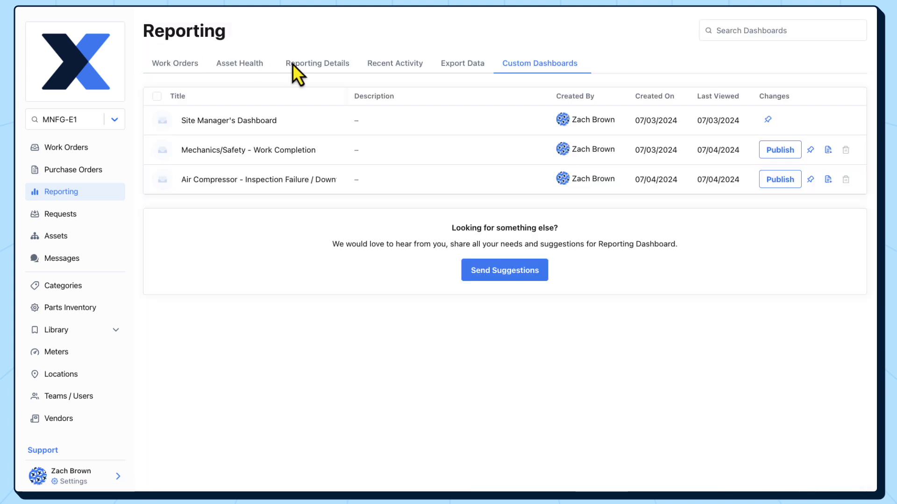
pyautogui.click(773, 155)
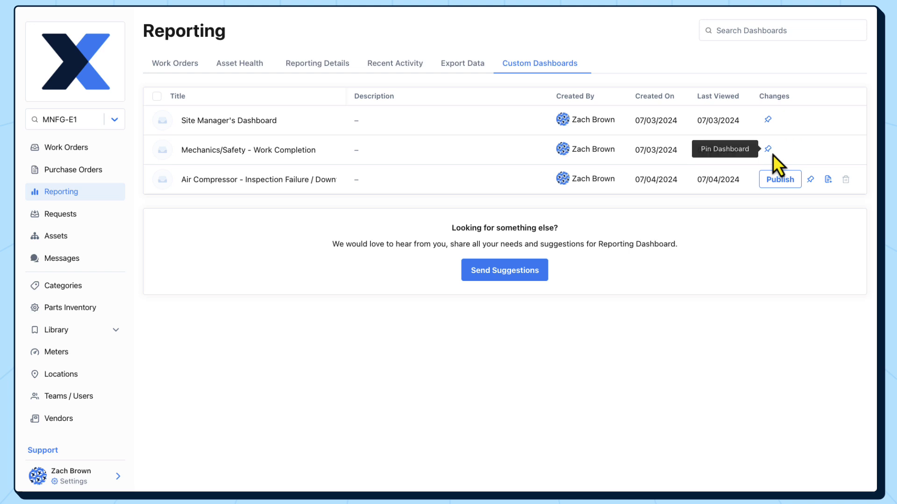
pyautogui.click(774, 175)
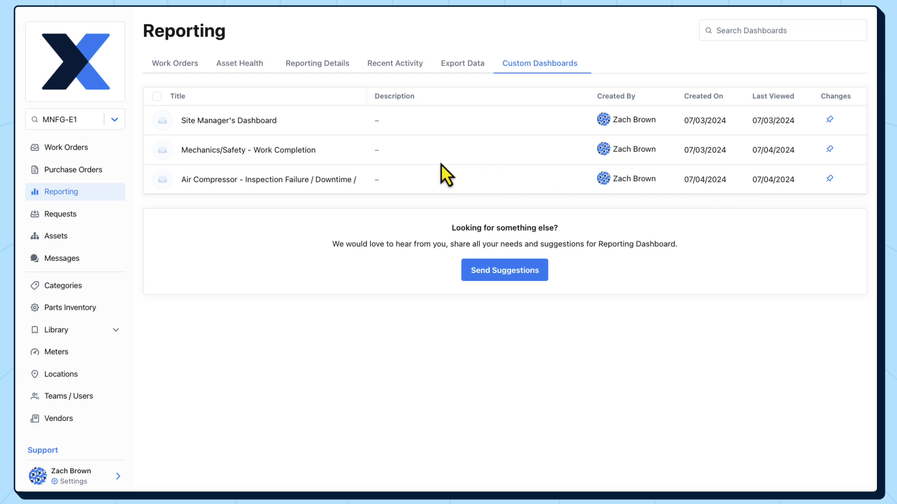
# On the Mechanics/Safety dashboard, change the Created vs. Completed card's Assigned To filter from Mechanics to Operations.
pyautogui.click(297, 150)
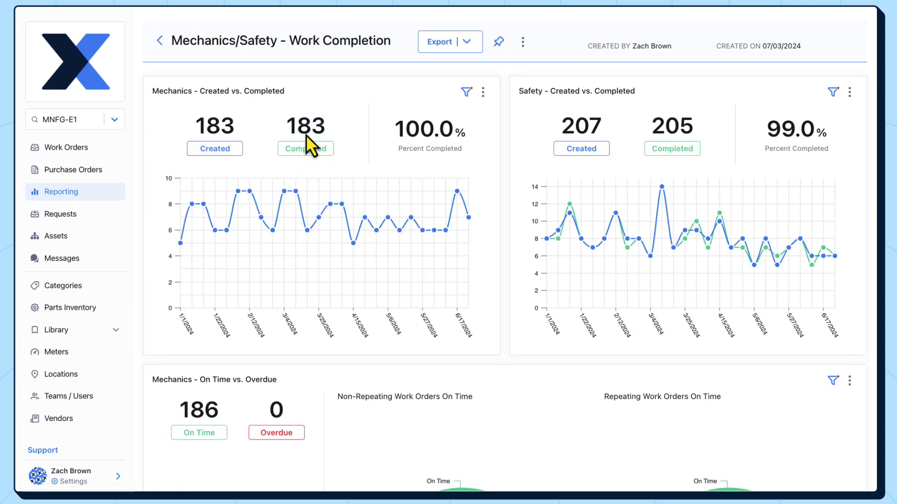
pyautogui.click(466, 99)
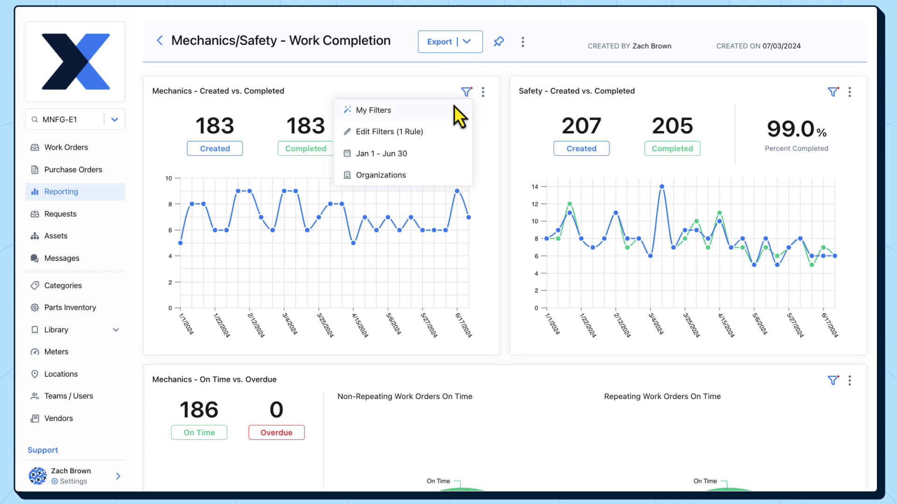
pyautogui.click(390, 133)
pyautogui.click(332, 130)
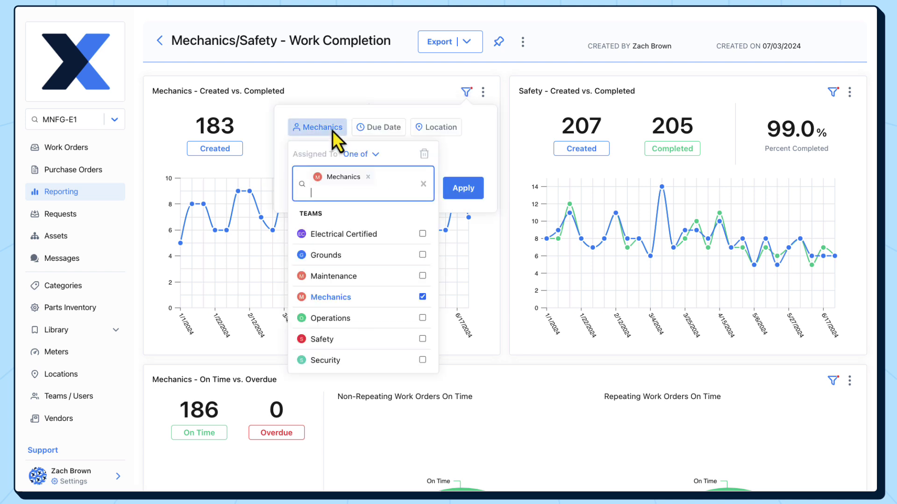
pyautogui.click(421, 299)
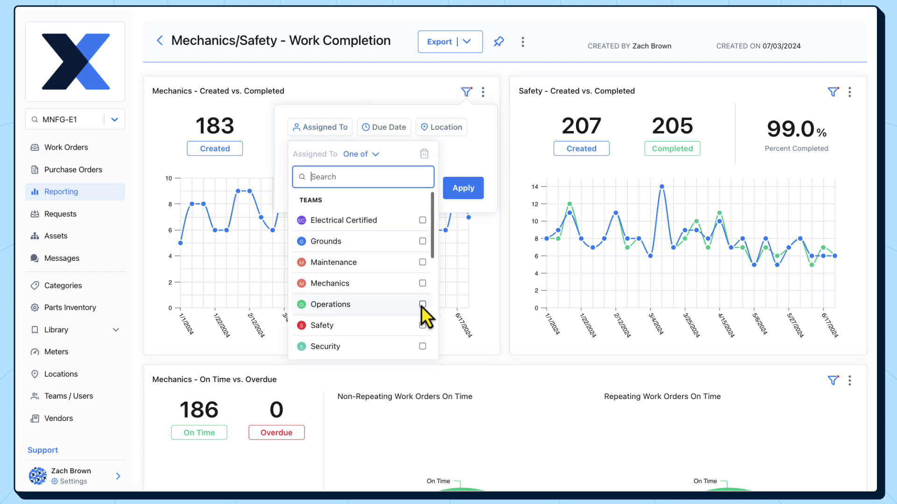
pyautogui.click(421, 307)
pyautogui.click(462, 190)
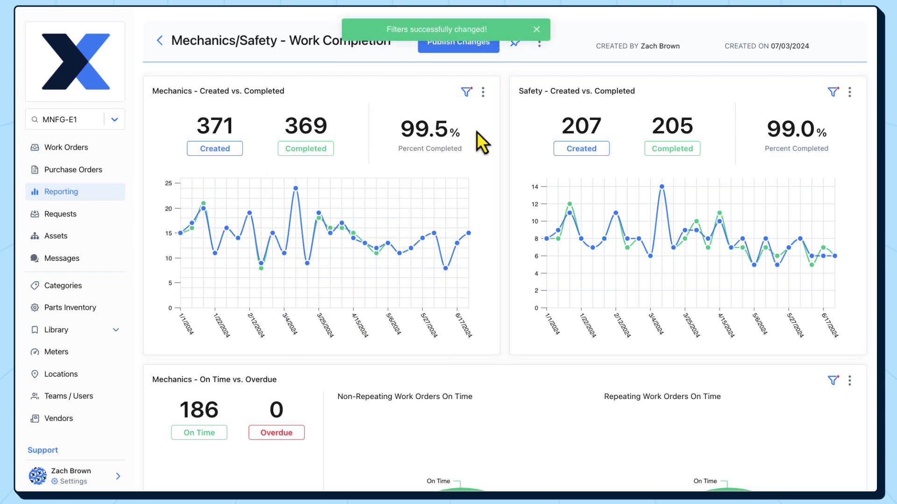
# Rename the card to 'Operations - Created vs. Completed'.
pyautogui.click(485, 93)
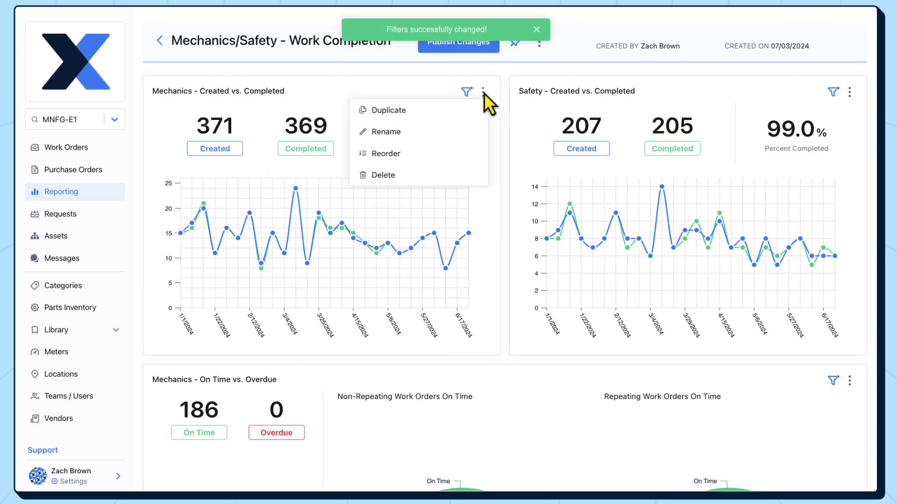
pyautogui.click(456, 126)
pyautogui.moveTo(323, 256); pyautogui.dragTo(286, 259)
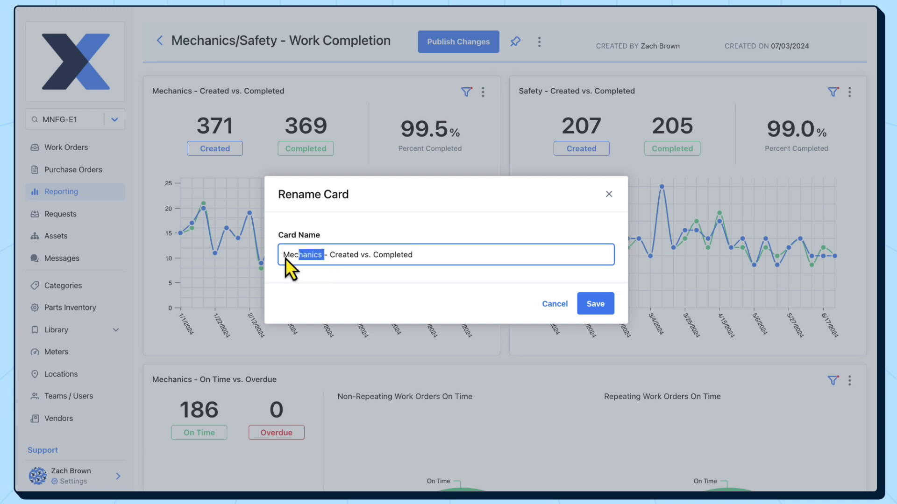
pyautogui.write('Operations')
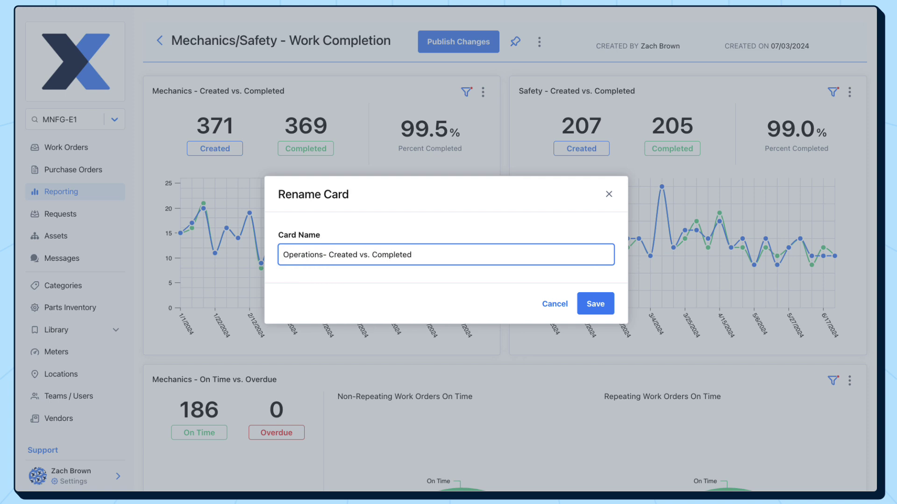
pyautogui.click(584, 304)
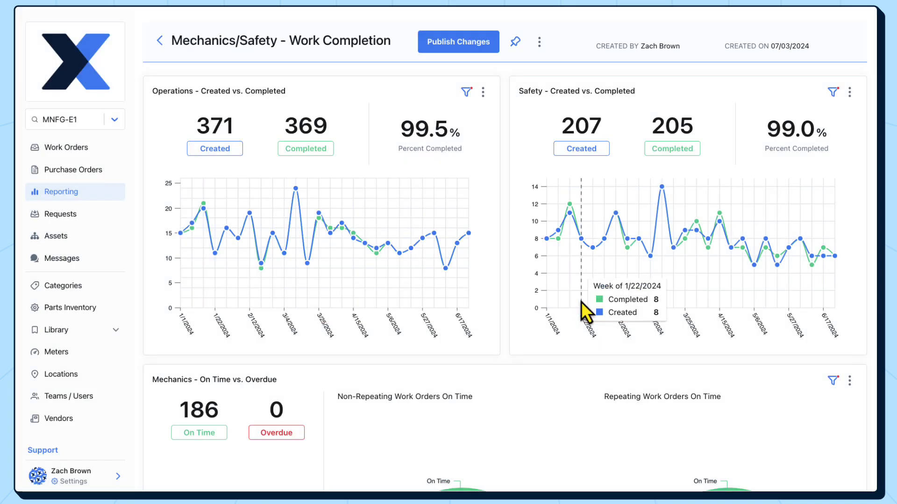
# Change the On Time vs. Overdue card's Assigned To filter from Mechanics to Operations.
pyautogui.scroll(-5, 581, 302)
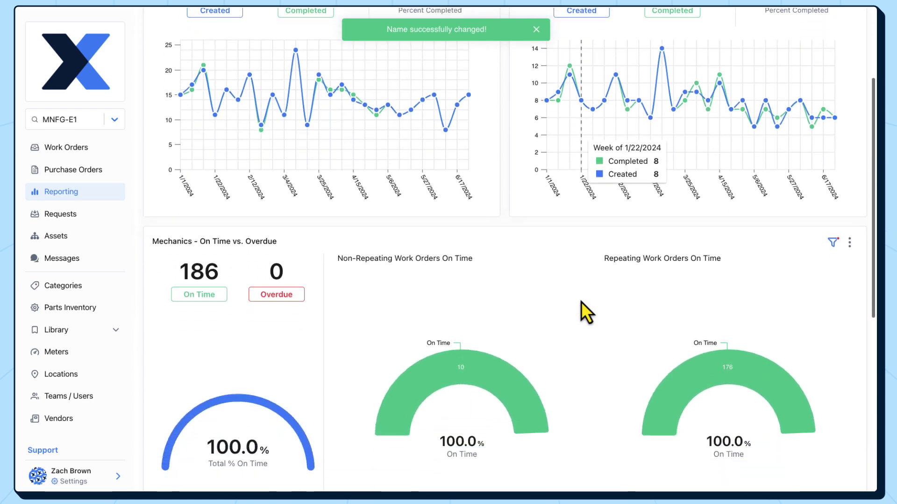
pyautogui.scroll(-1, 581, 301)
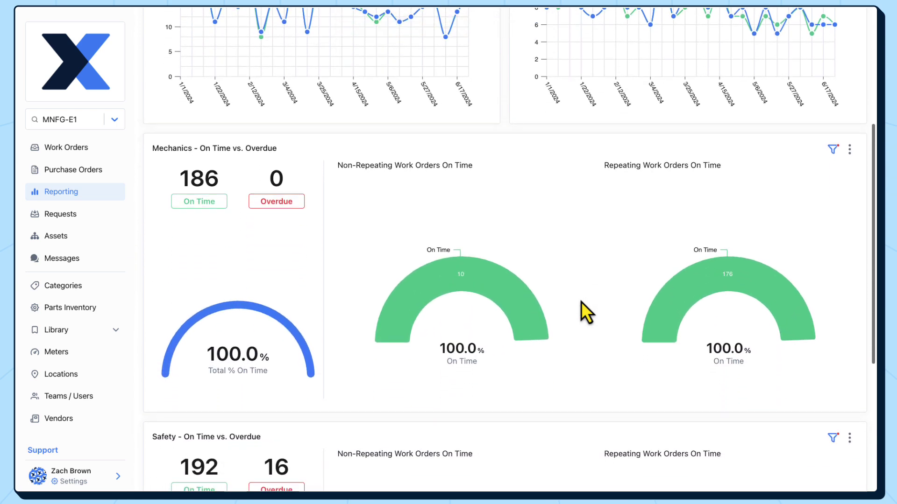
pyautogui.click(838, 154)
pyautogui.click(774, 188)
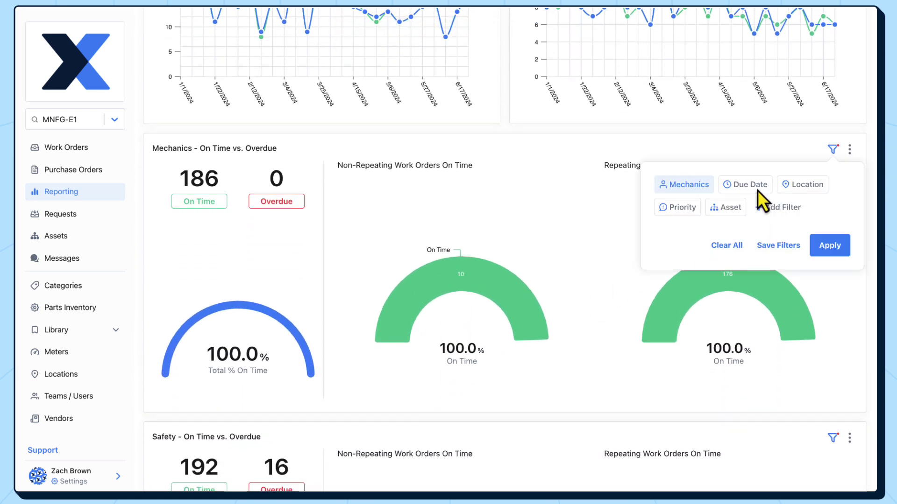
pyautogui.click(706, 188)
pyautogui.click(788, 354)
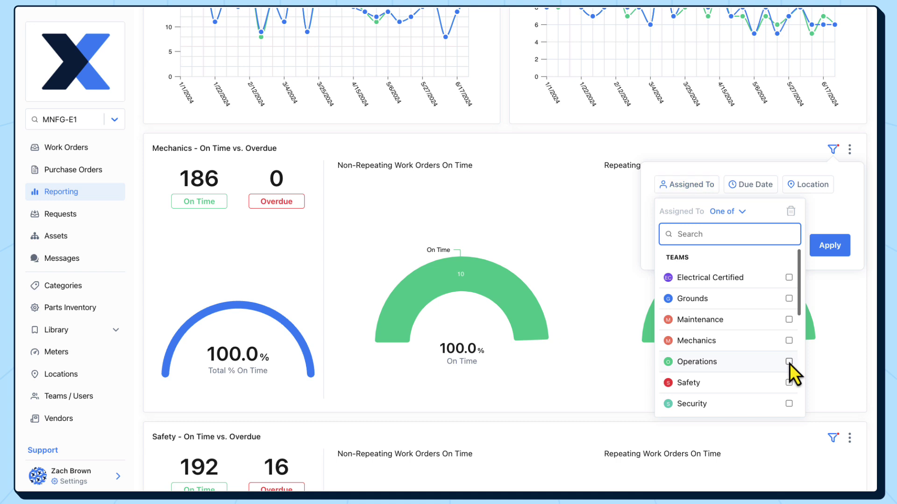
pyautogui.click(790, 365)
pyautogui.click(827, 251)
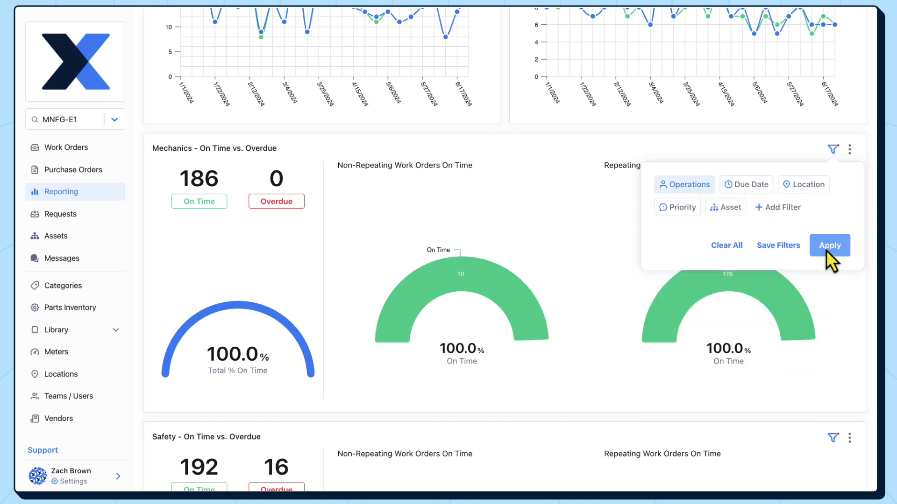
pyautogui.click(826, 250)
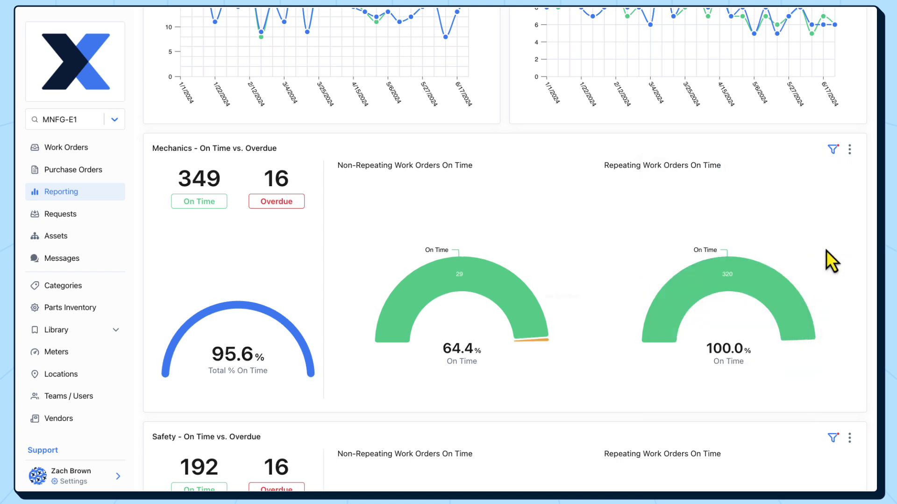
# Rename the card to 'Operations - On Time vs. Overdue'.
pyautogui.click(849, 150)
pyautogui.click(818, 189)
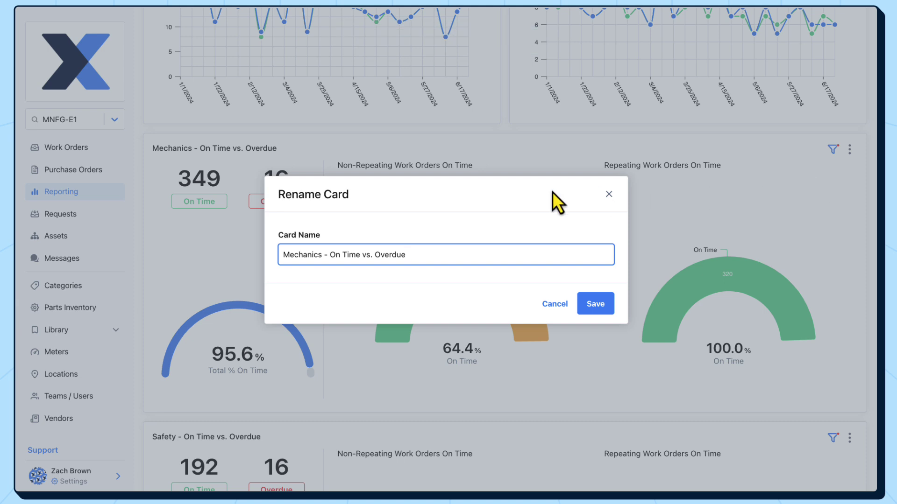
pyautogui.moveTo(324, 256); pyautogui.dragTo(299, 258)
pyautogui.write('Operations')
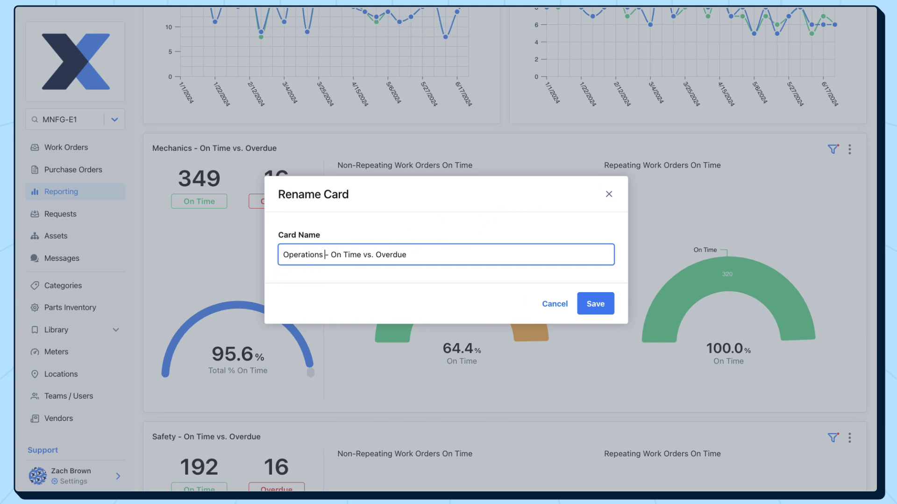
pyautogui.click(600, 309)
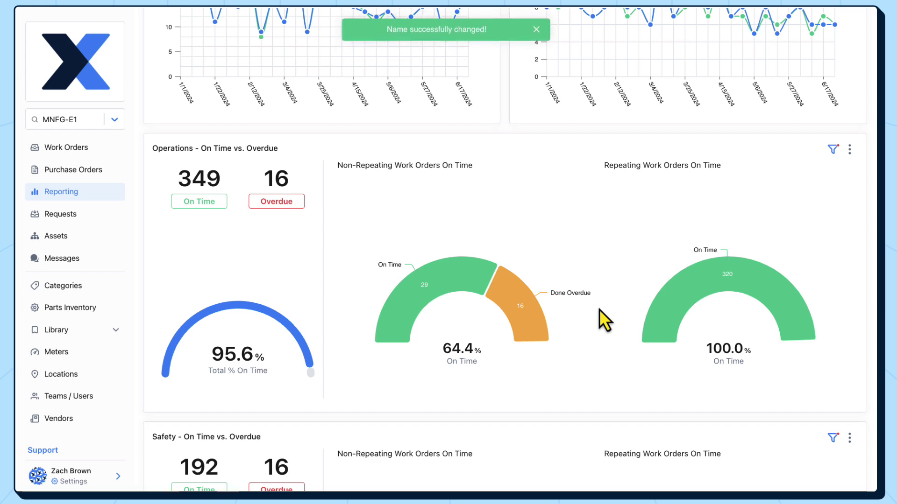
pyautogui.scroll(5, 599, 309)
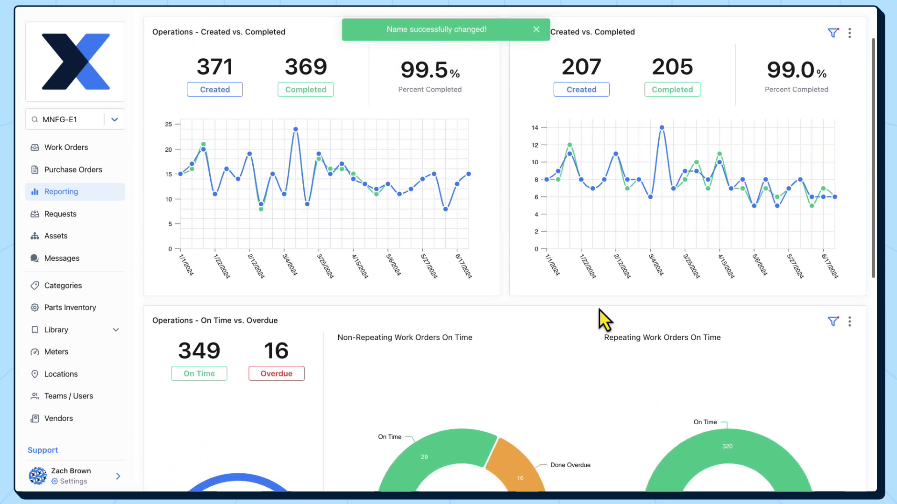
pyautogui.scroll(1, 599, 309)
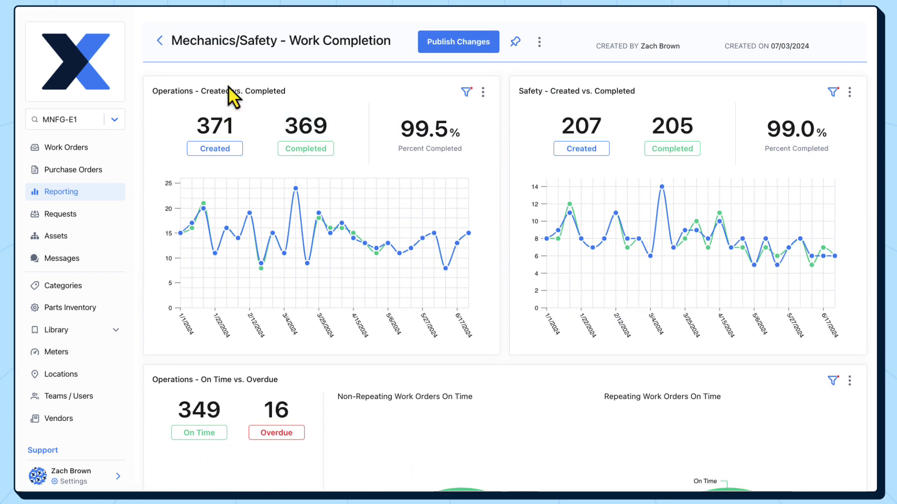
# Copy the Mechanics/Safety dashboard to a new dashboard titled 'Operations/Safety - Work Completion'.
pyautogui.click(159, 44)
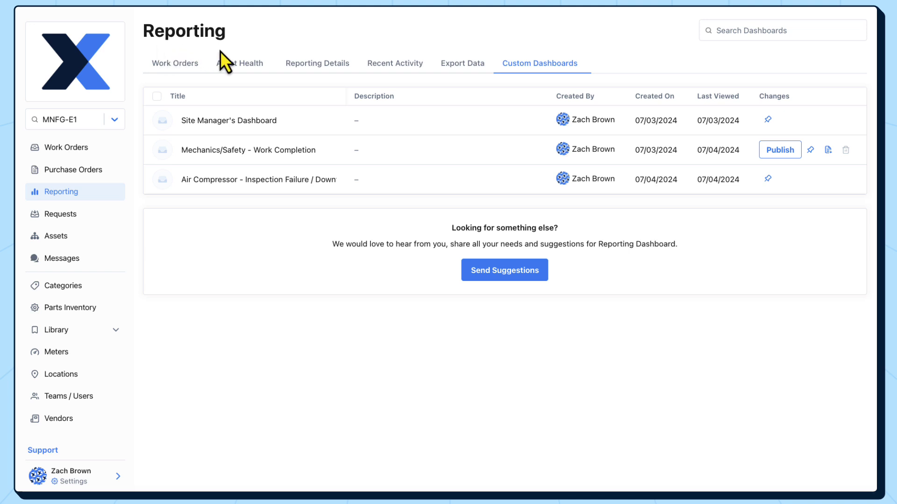
pyautogui.click(827, 153)
pyautogui.click(447, 235)
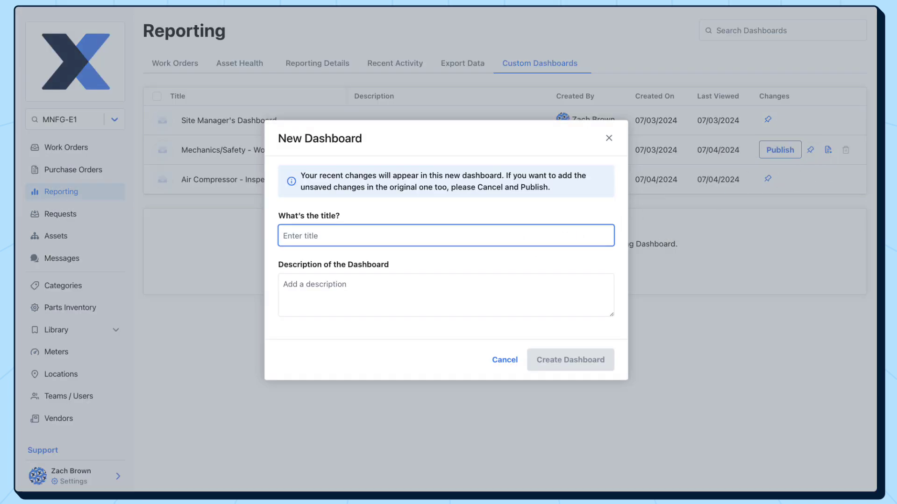
pyautogui.write('Operations/Safety - Work Completion')
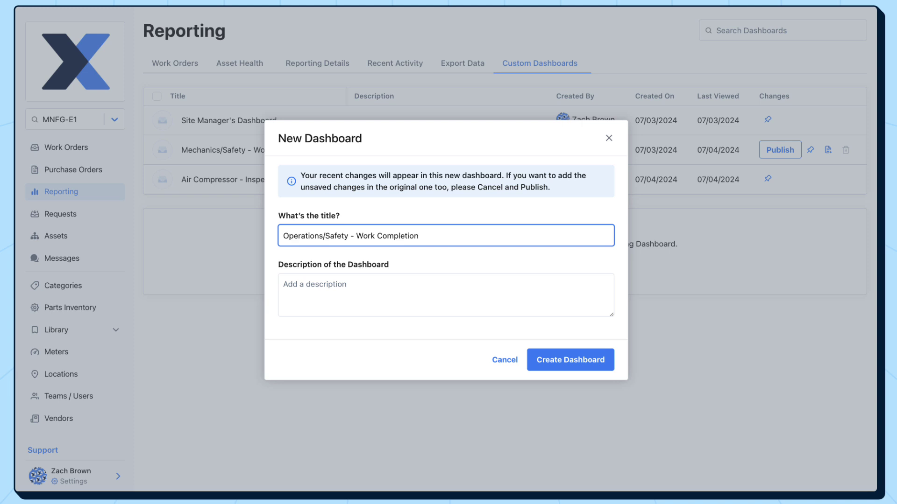
pyautogui.click(564, 358)
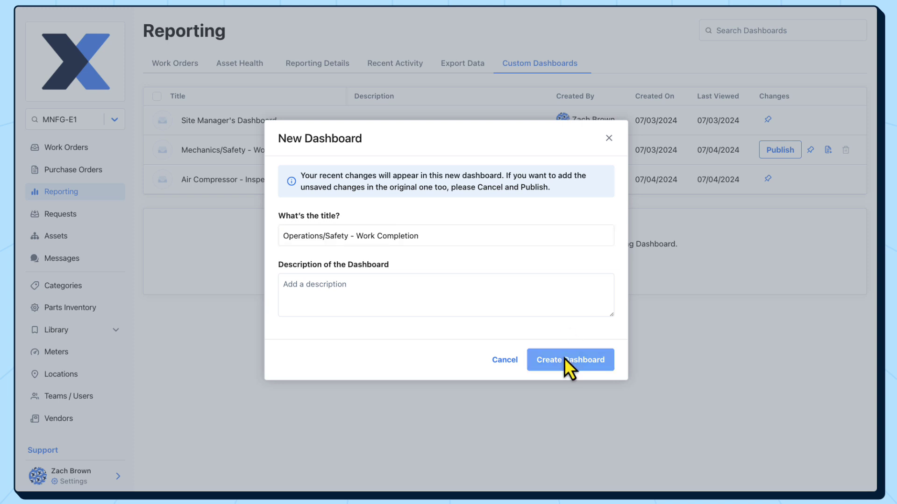